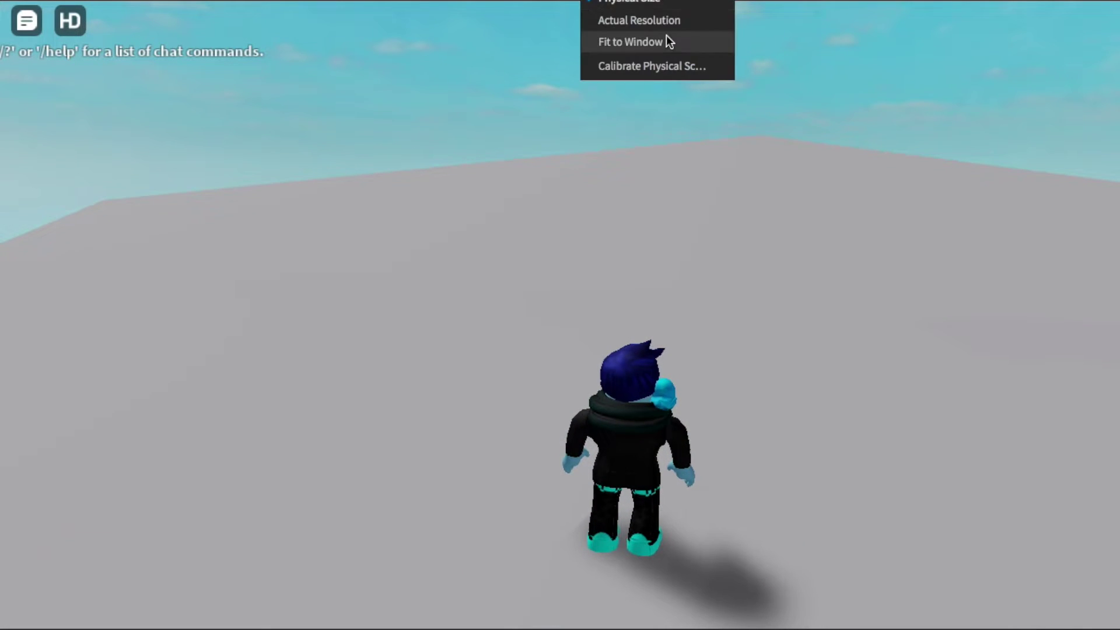
Fit the game view to the window and walk the avatar around the baseplate
click(661, 38)
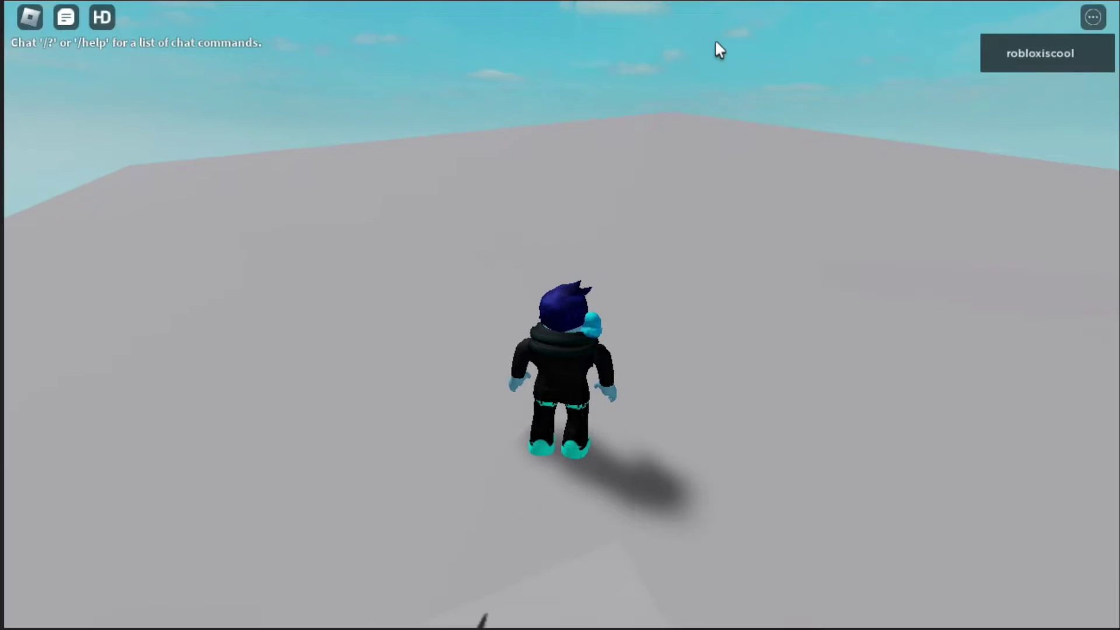
right_click(713, 208)
key(s)
key(w)
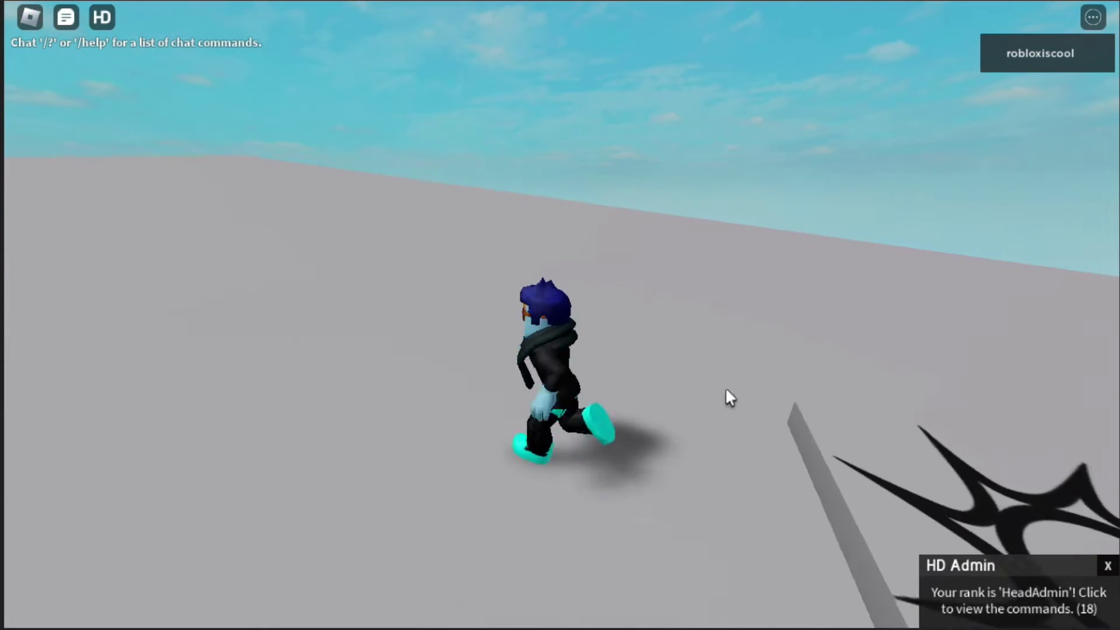
Open and close the HD Admin Commands list, then focus the chat box
click(1009, 604)
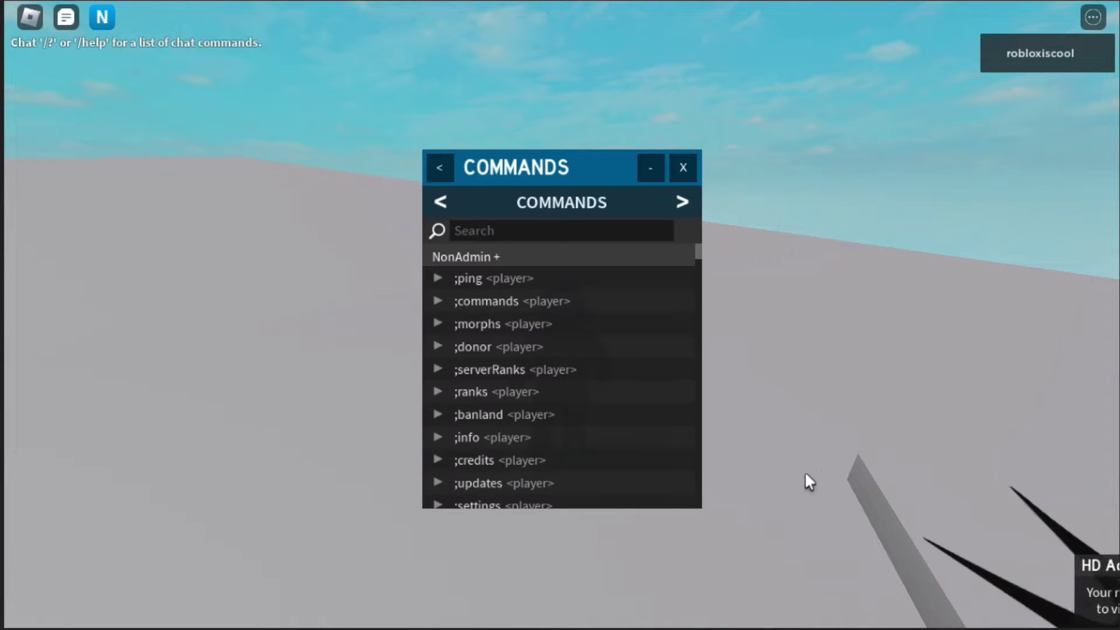
click(684, 165)
click(171, 182)
text(;fly)
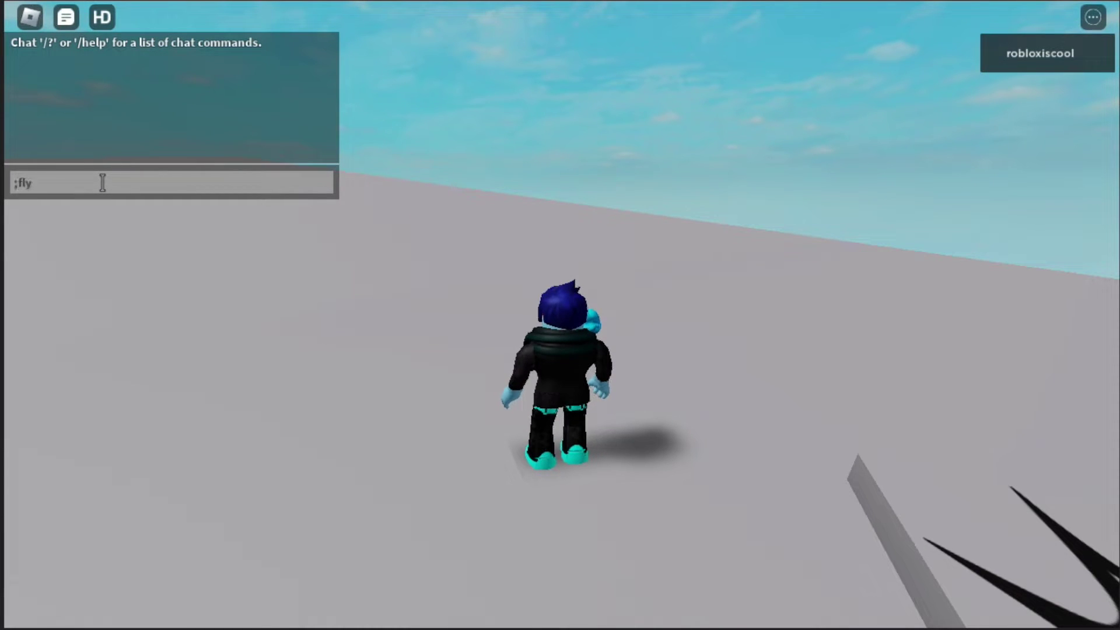
Send ;fly and dismiss the FLY instructions, leaving status On at speed 50
key(Return)
key(e)
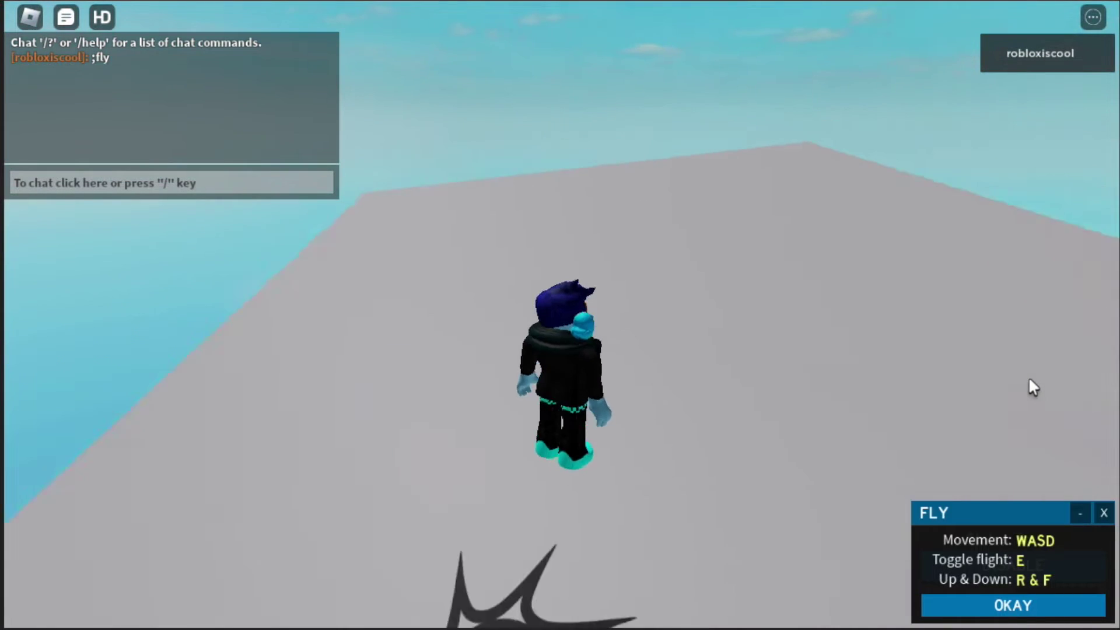
click(1007, 605)
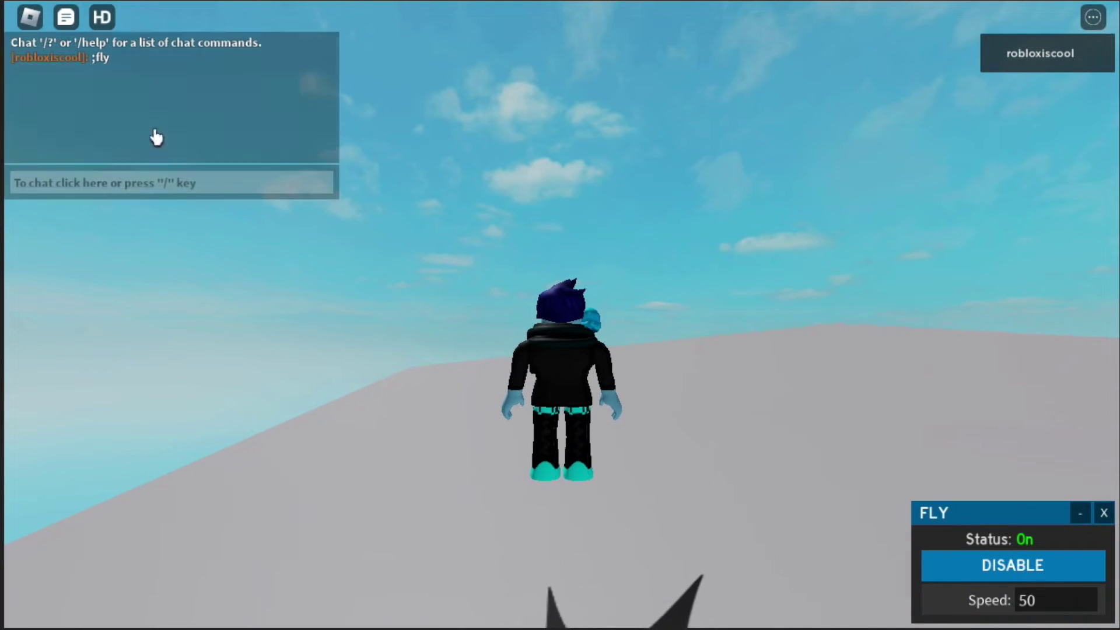
Run ;r15, ;r6 and ;r15 in chat, then show HD Admin Commands at ;noclip
click(106, 18)
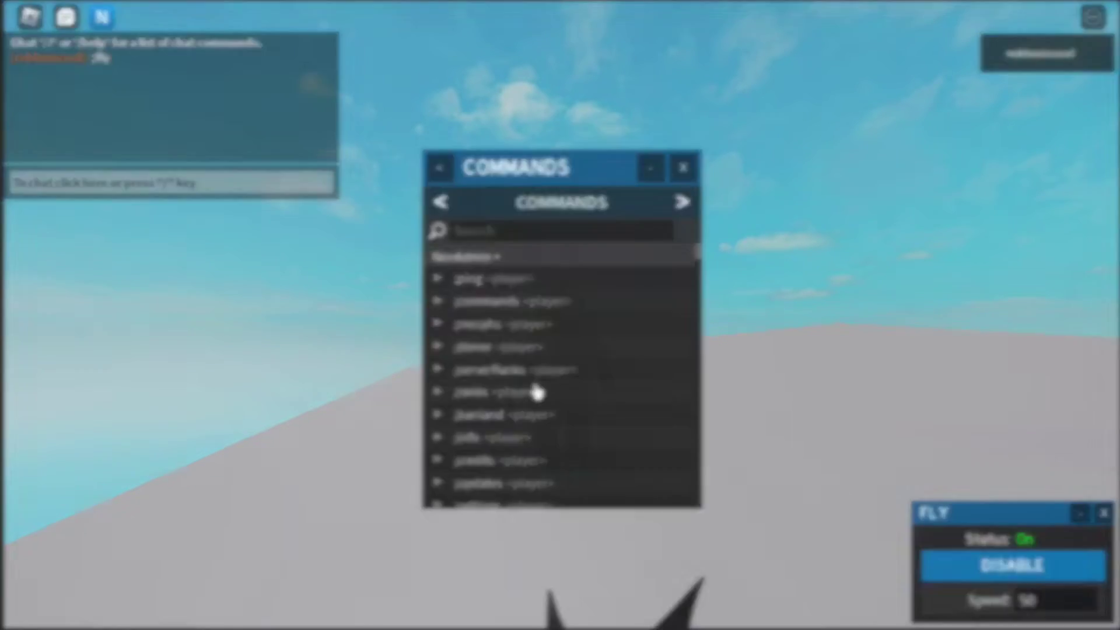
scroll(622, 215, down, 5)
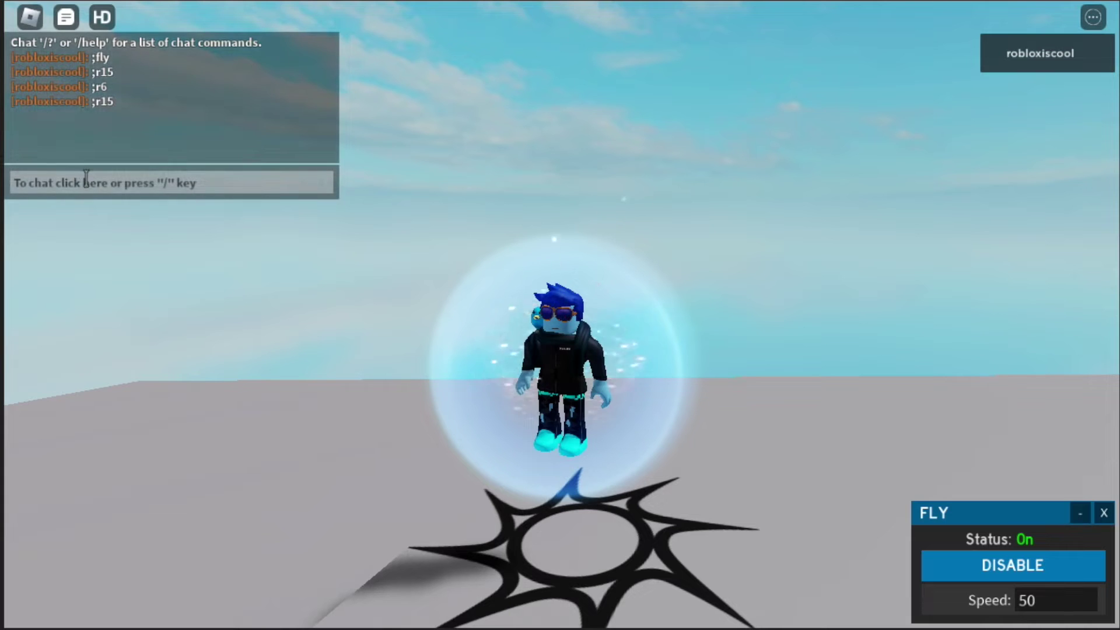
click(87, 183)
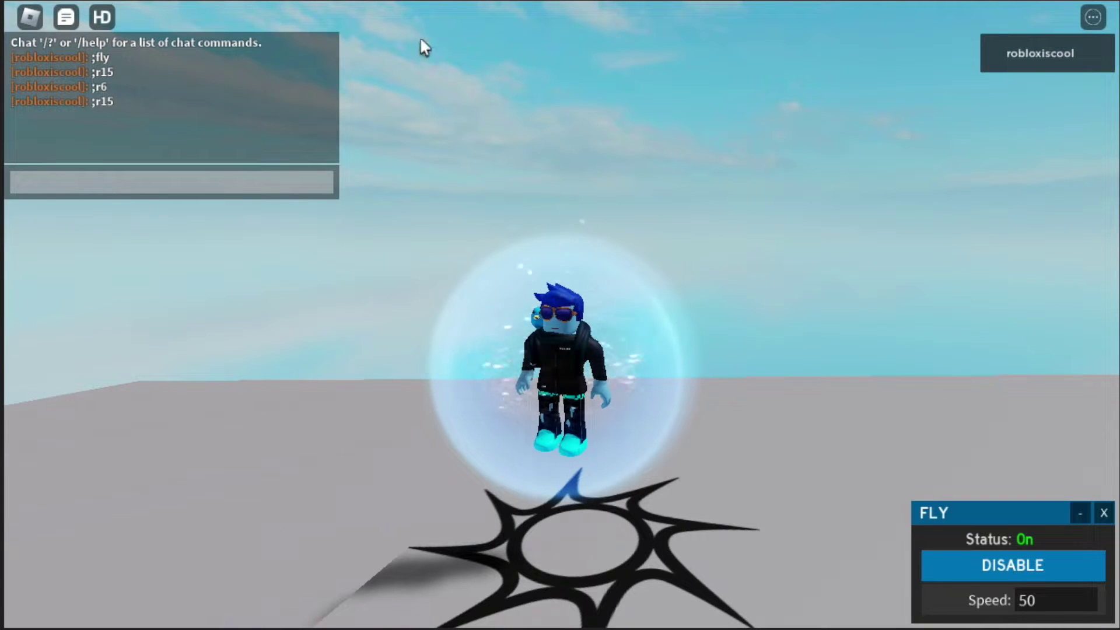
click(102, 16)
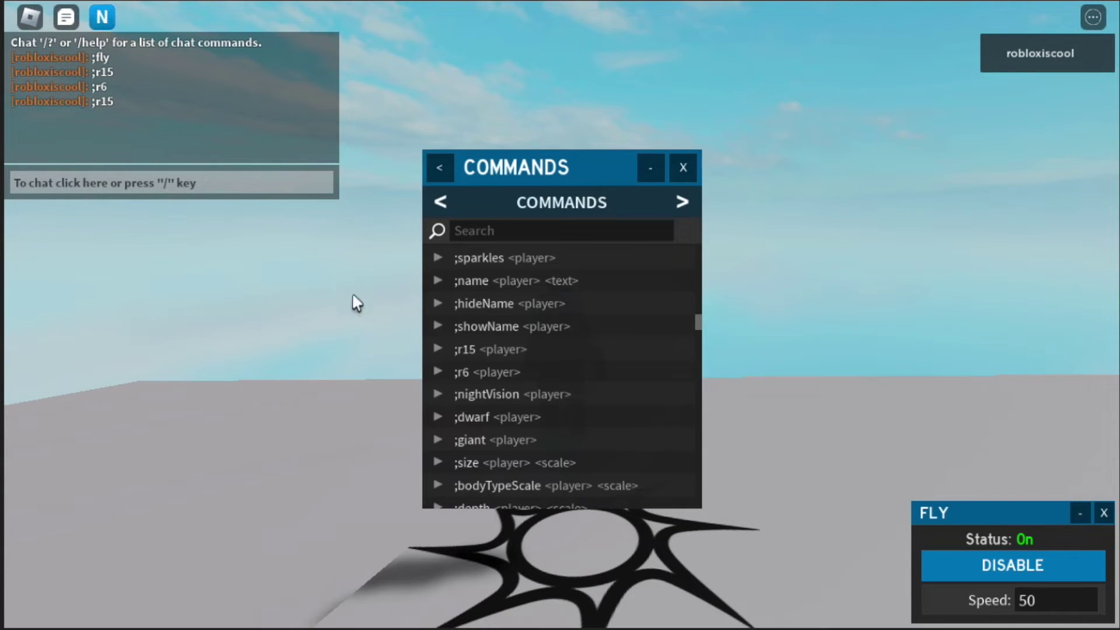
scroll(646, 334, up, 3)
scroll(647, 335, down, 5)
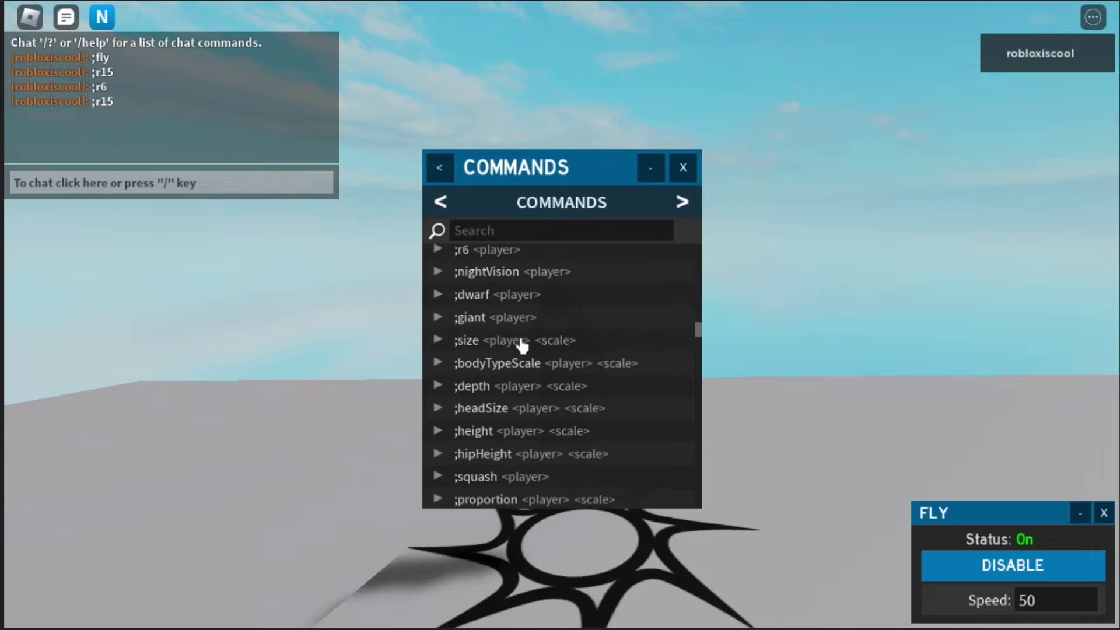
scroll(501, 365, down, 3)
scroll(501, 365, down, 2)
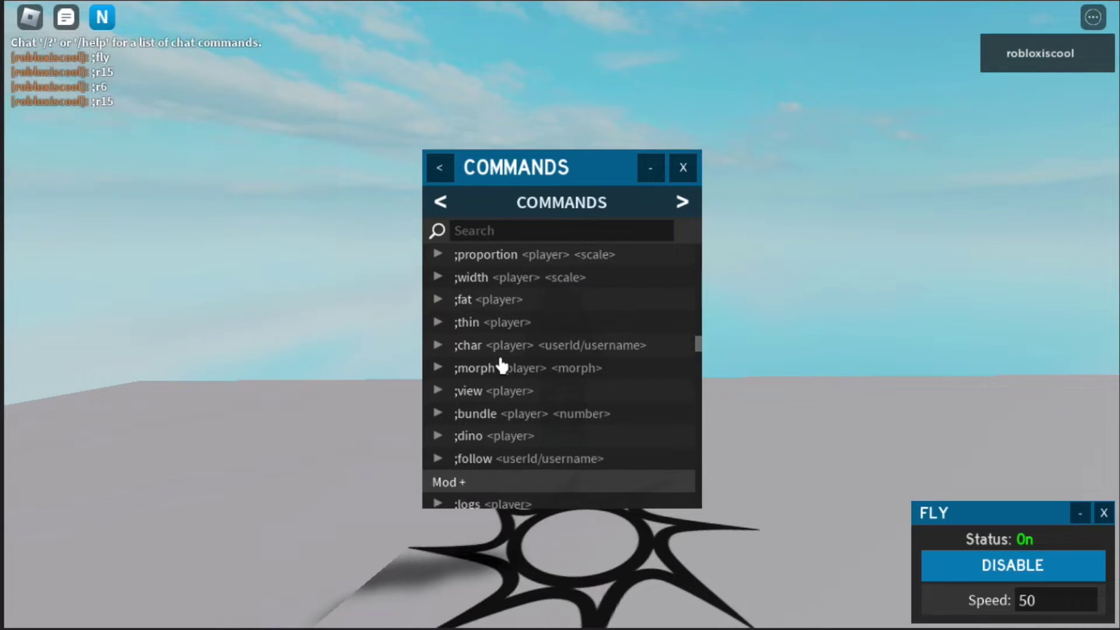
scroll(501, 365, down, 3)
scroll(501, 364, down, 1)
scroll(501, 364, down, 4)
scroll(501, 364, down, 1)
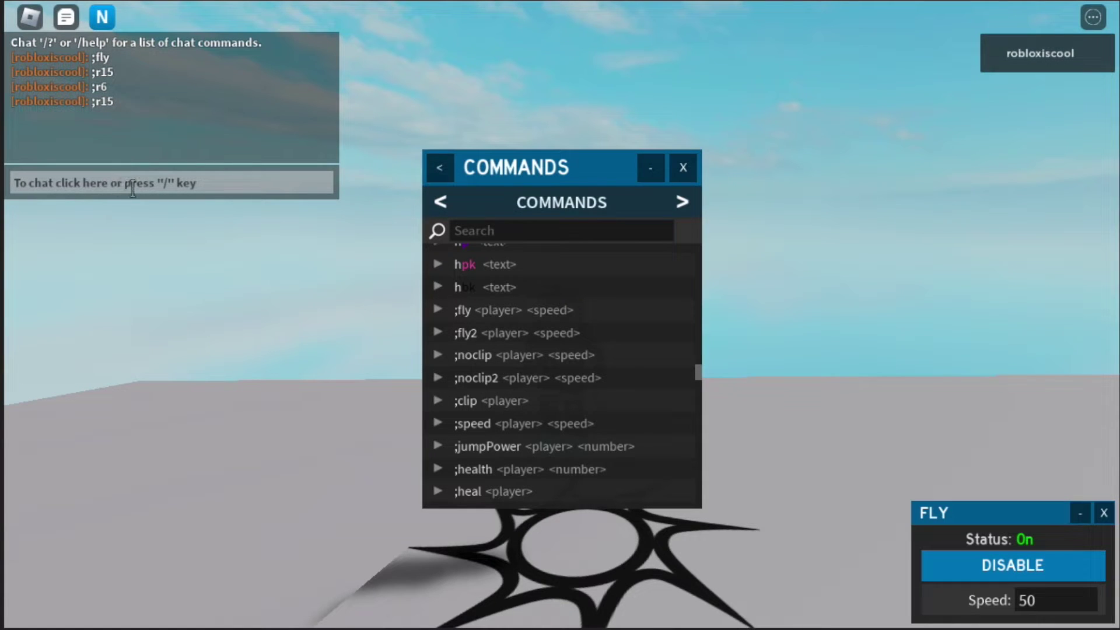
Send ;noclip, fly through the baseplate, and close the Commands panel
key(apostrophe)
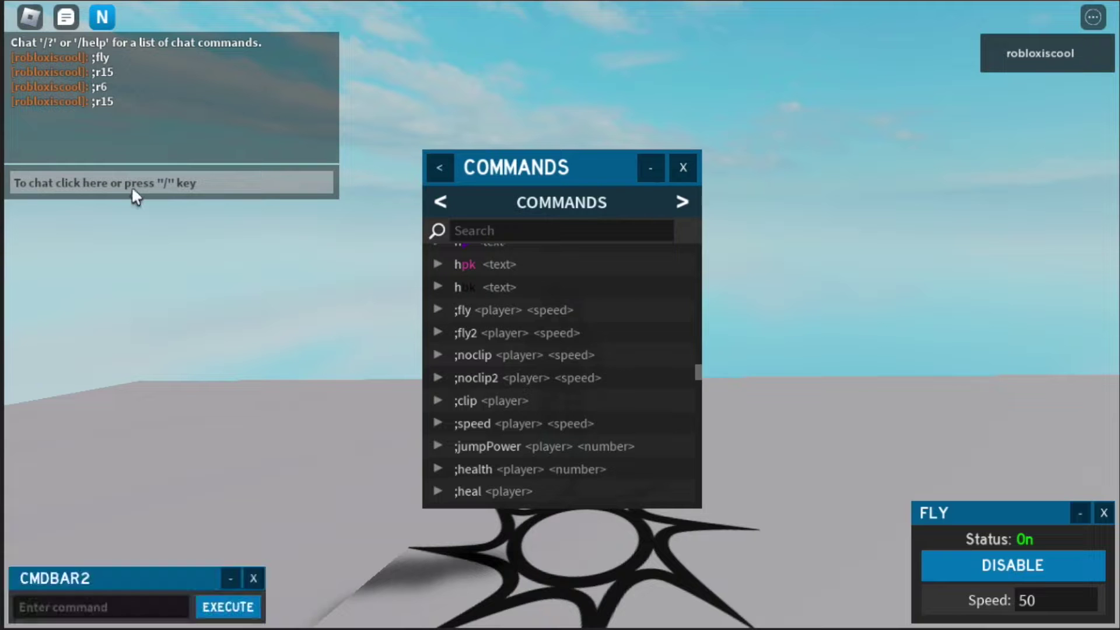
text(;noclip)
key(Return)
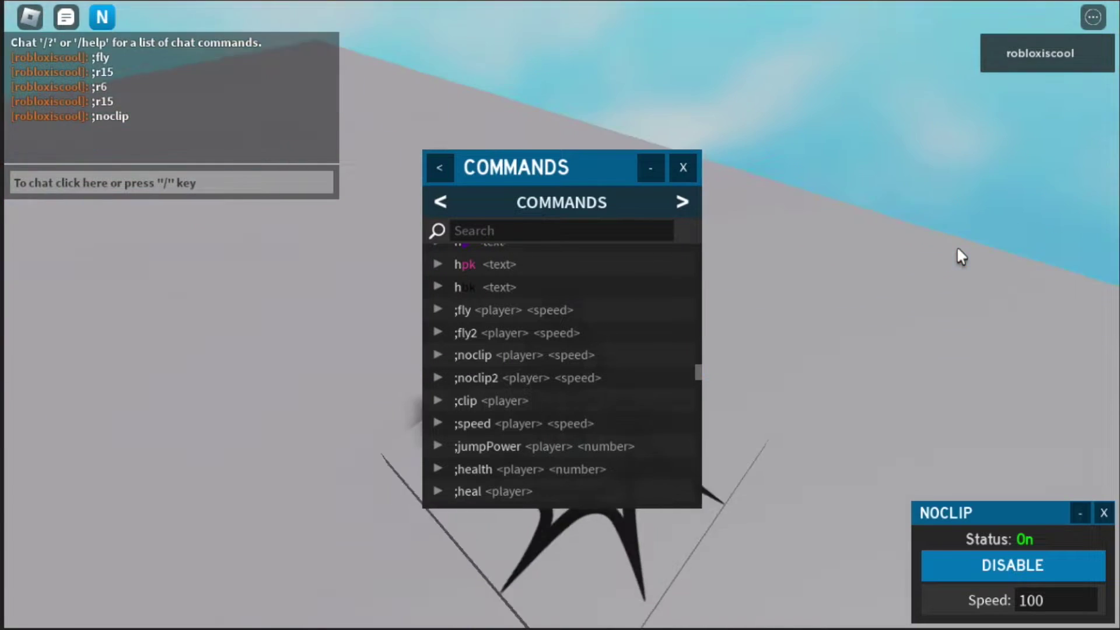
key(w)
key(w)
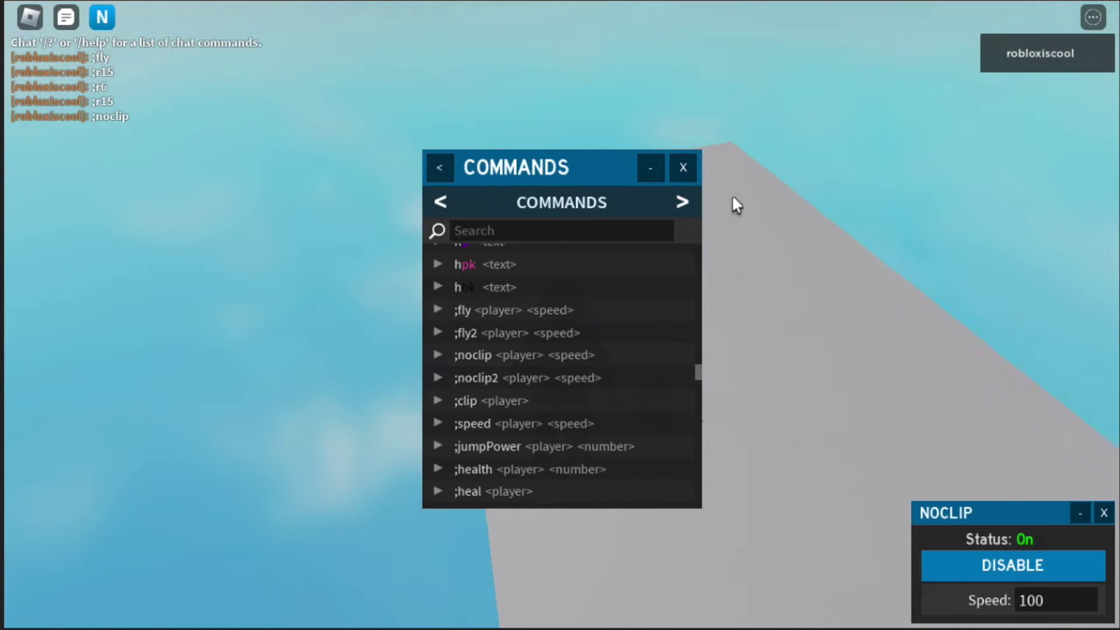
click(682, 168)
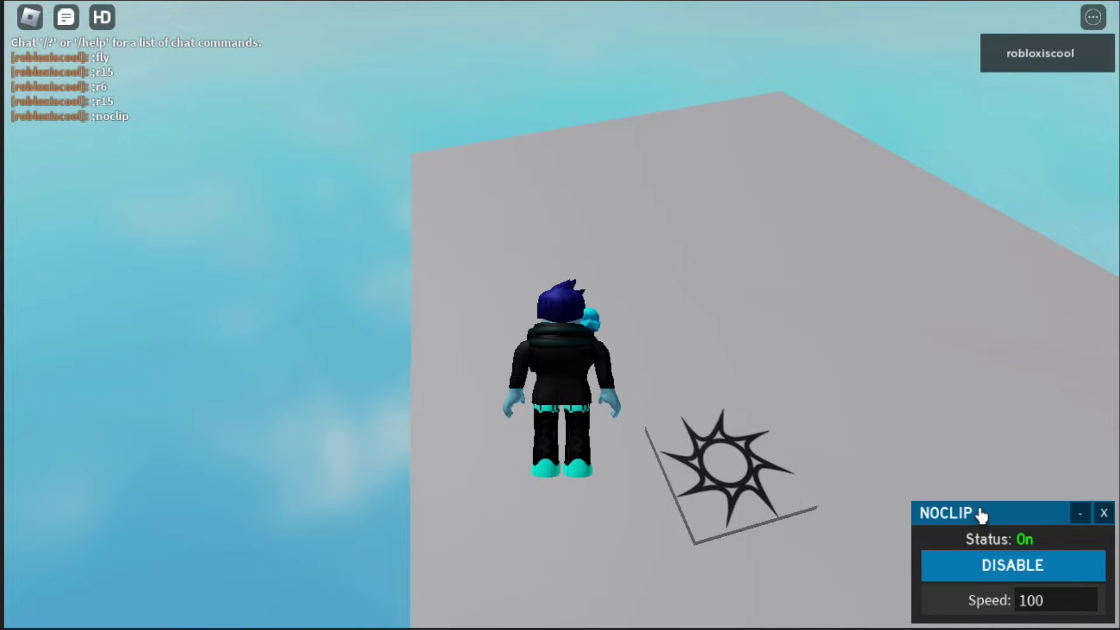
Toggle noclip off, on, then off, and collapse the NOCLIP panel into the corner
drag(979, 513, 725, 383)
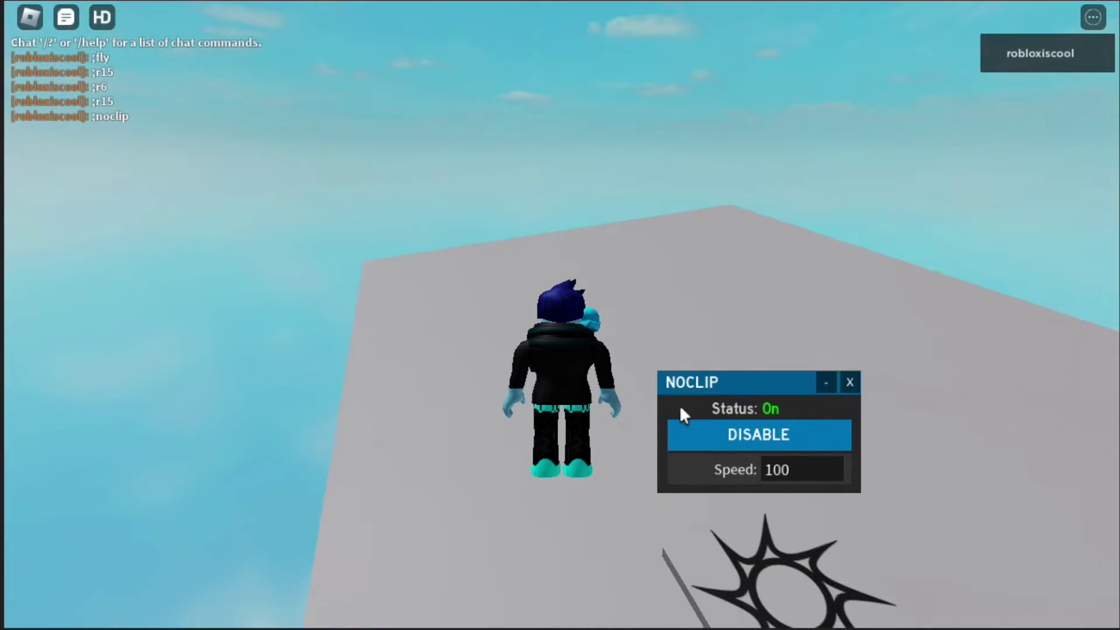
click(699, 434)
click(699, 435)
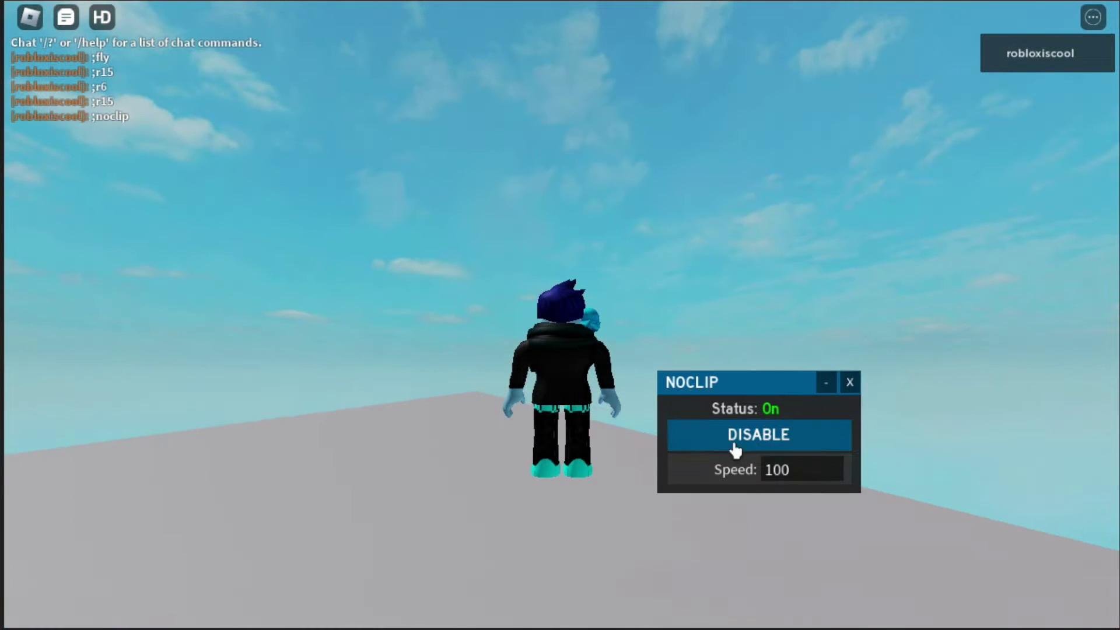
click(735, 443)
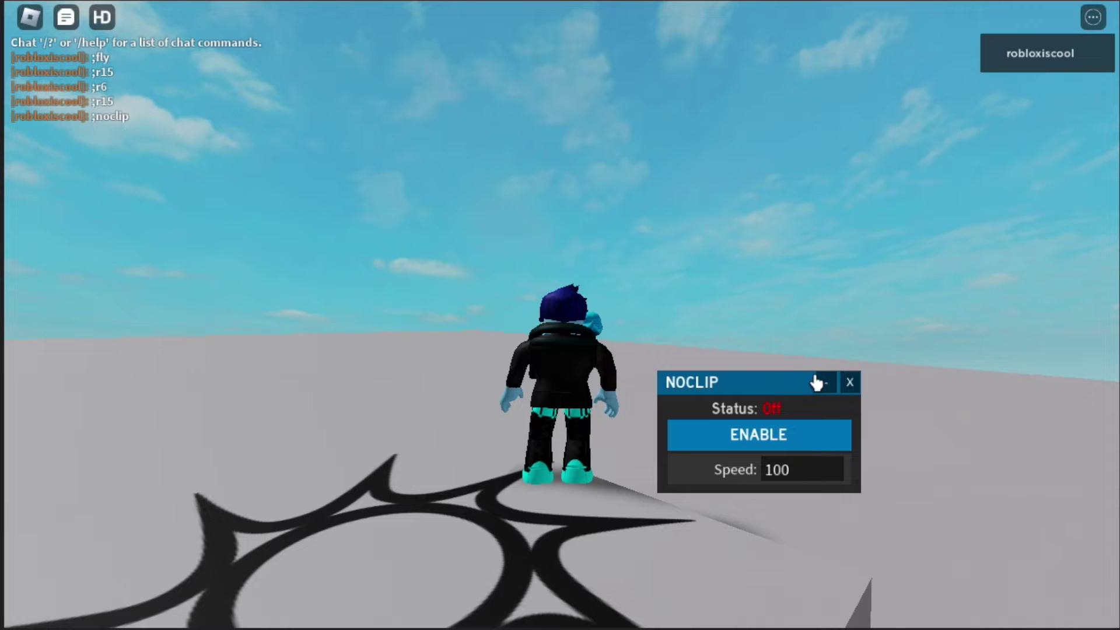
click(826, 382)
mouse_move(753, 383)
mouse_down()
mouse_move(979, 552)
mouse_move(974, 606)
mouse_up()
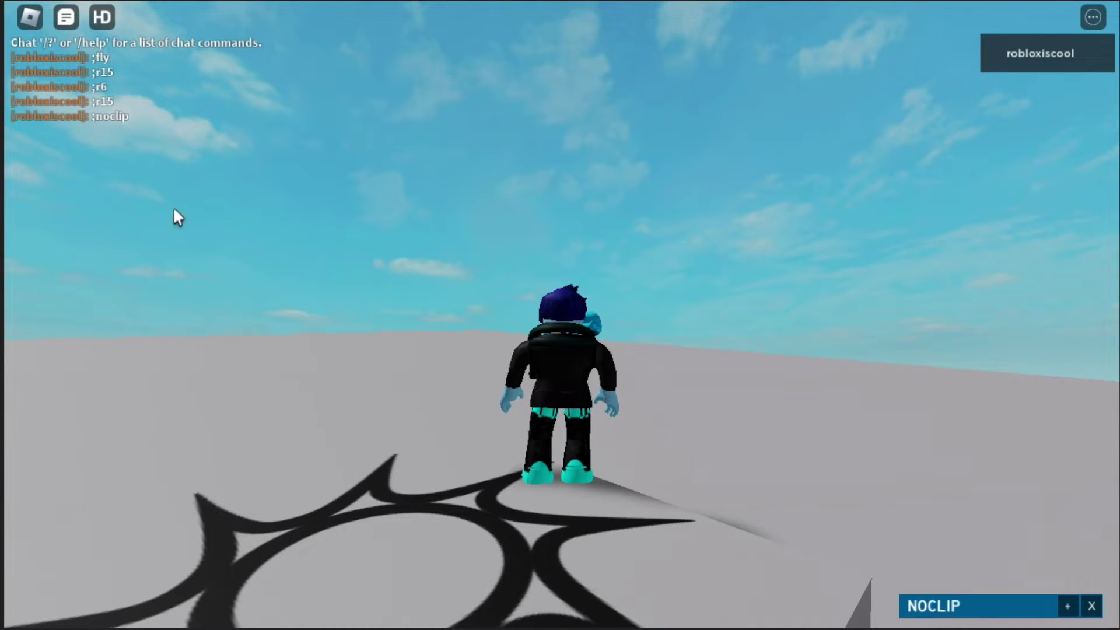
Send the ;morphs command in chat to list the available morphs
click(123, 184)
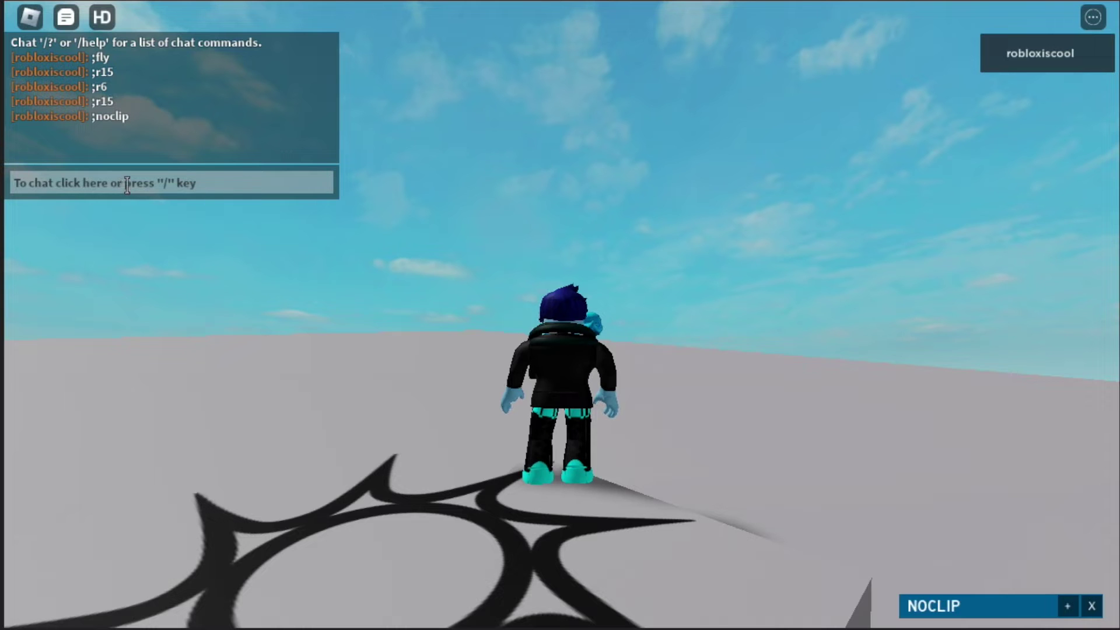
key(semicolon)
key(d)
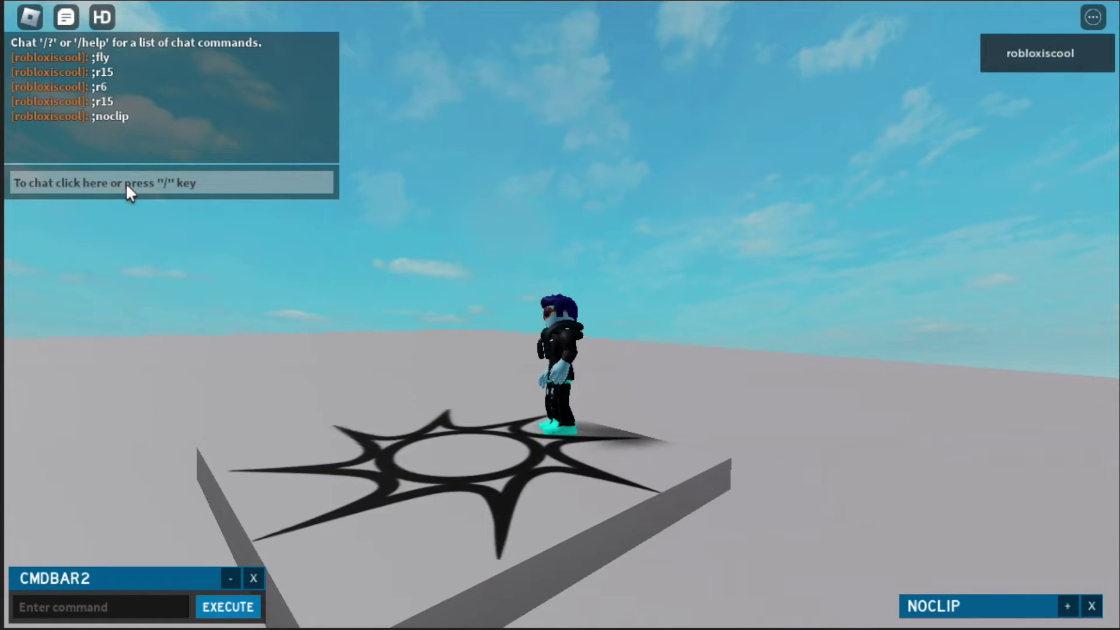
click(125, 183)
text(;morphs)
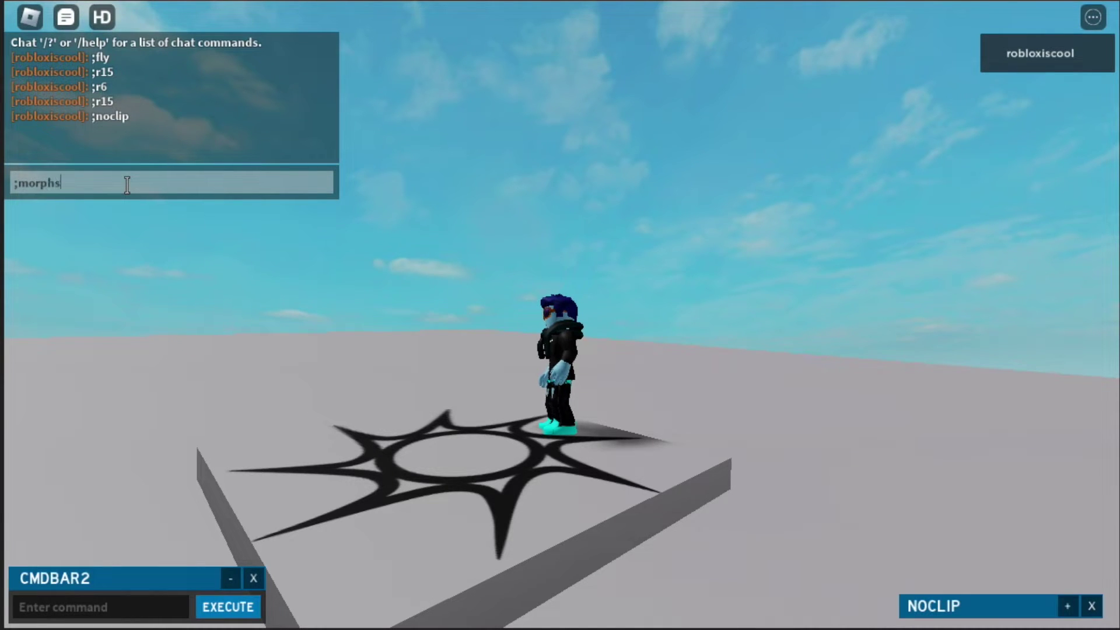
key(Return)
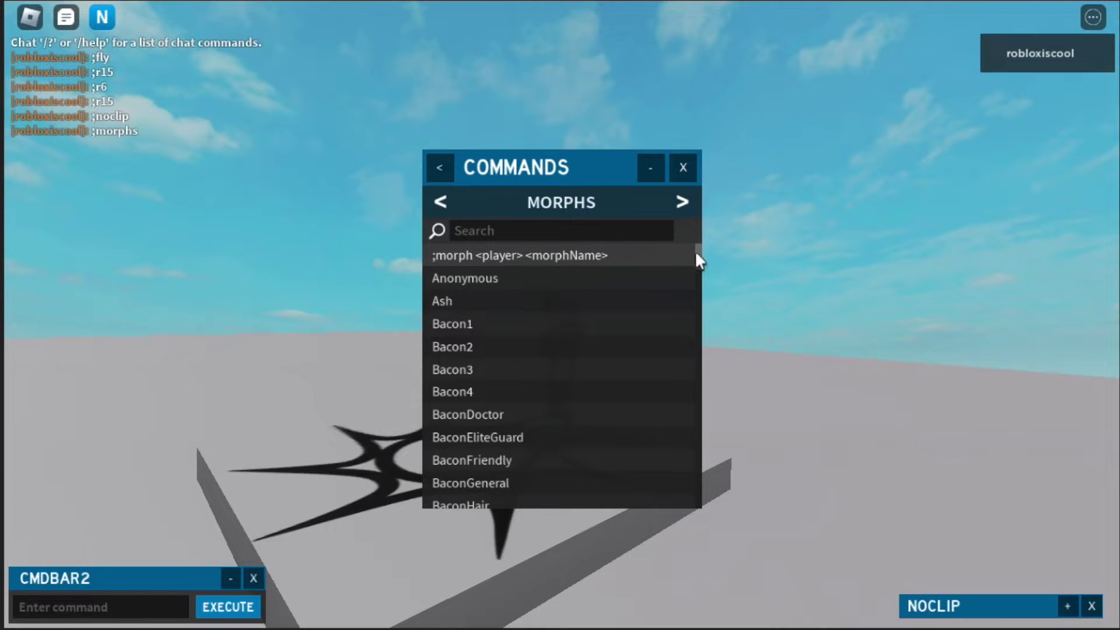
drag(696, 255, 696, 299)
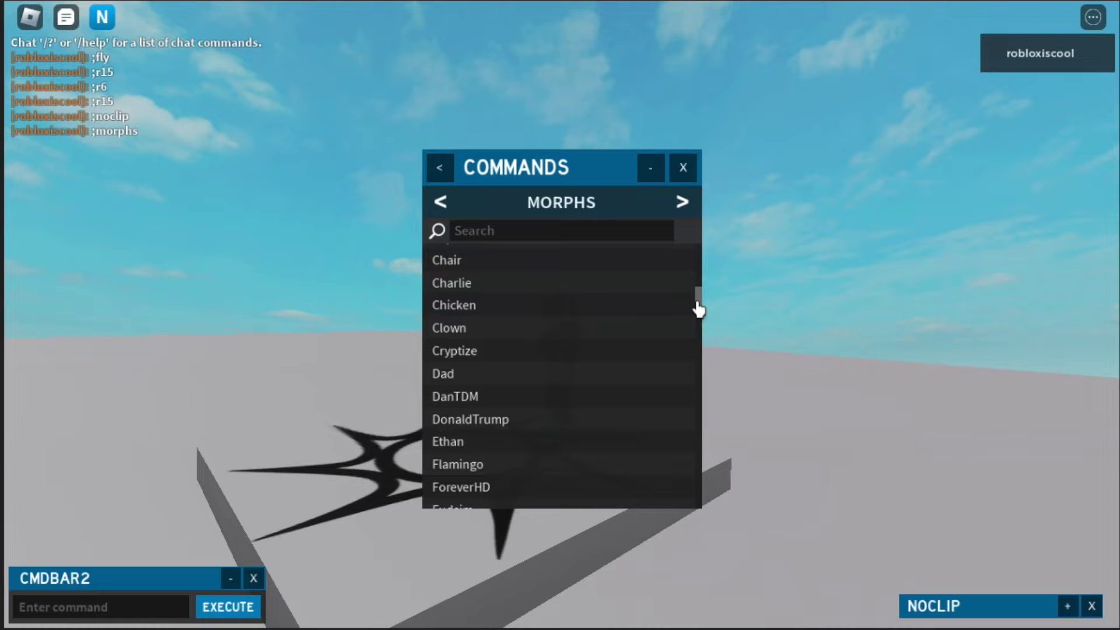
Morph the avatar into DantDM with ';morph TheRBSpecialist DantDM' and close the Commands panel
drag(698, 303, 698, 249)
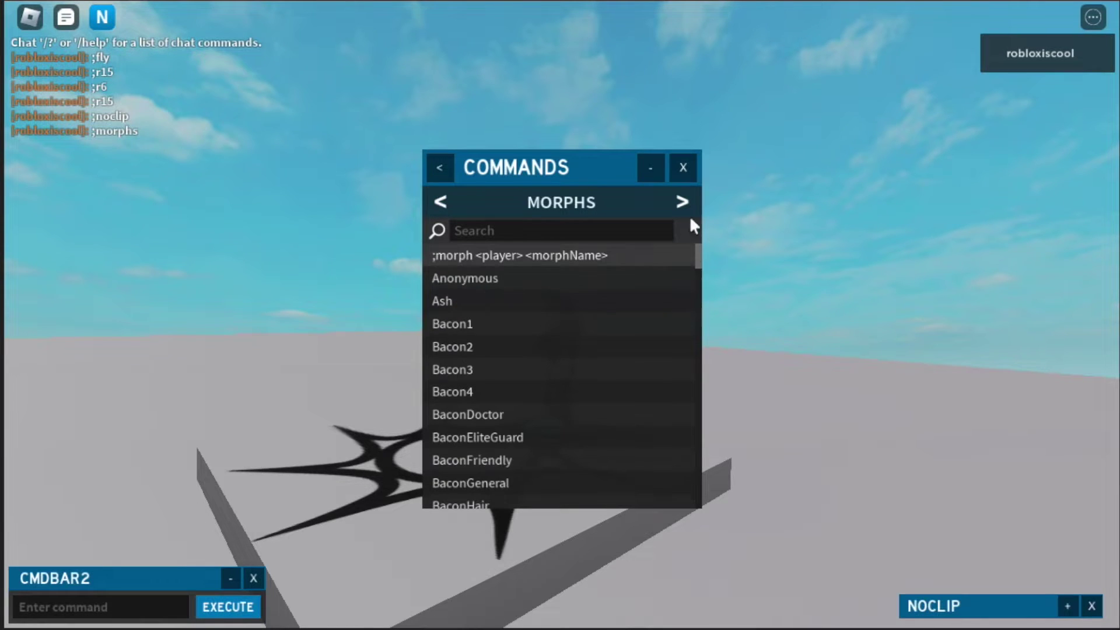
click(152, 184)
text(;morph TheRBSpecialist)
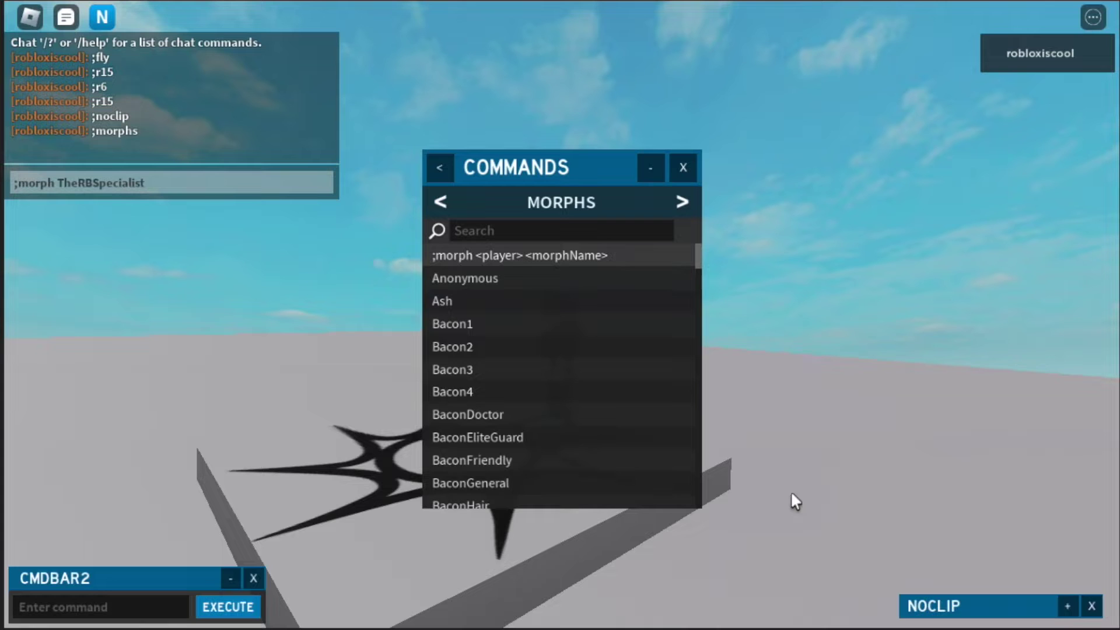
scroll(569, 437, down, 5)
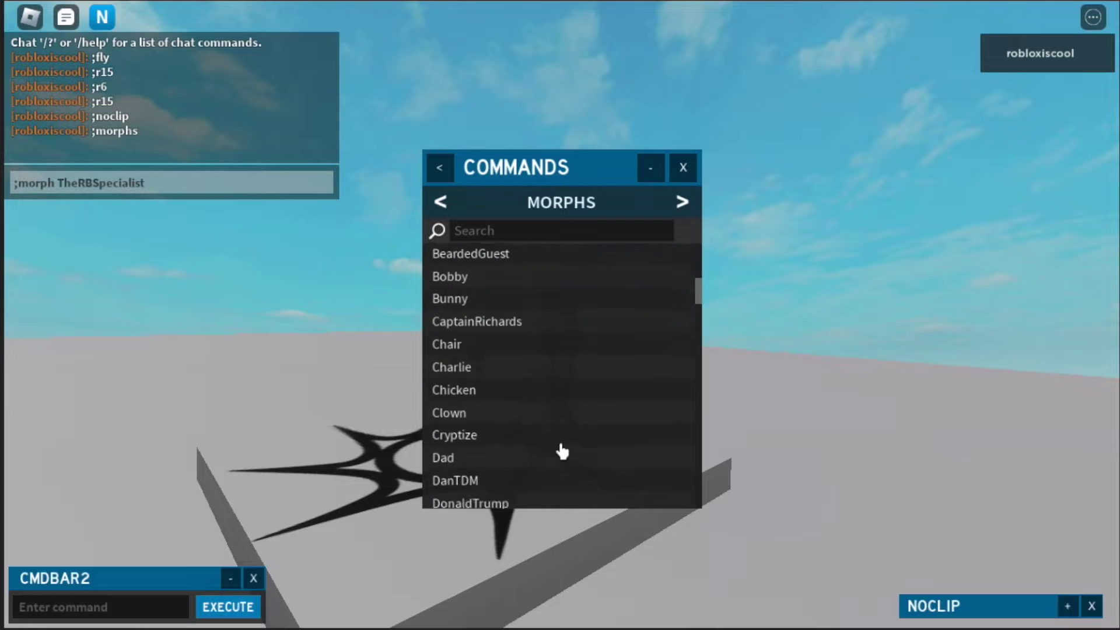
scroll(570, 438, up, 3)
scroll(583, 372, down, 3)
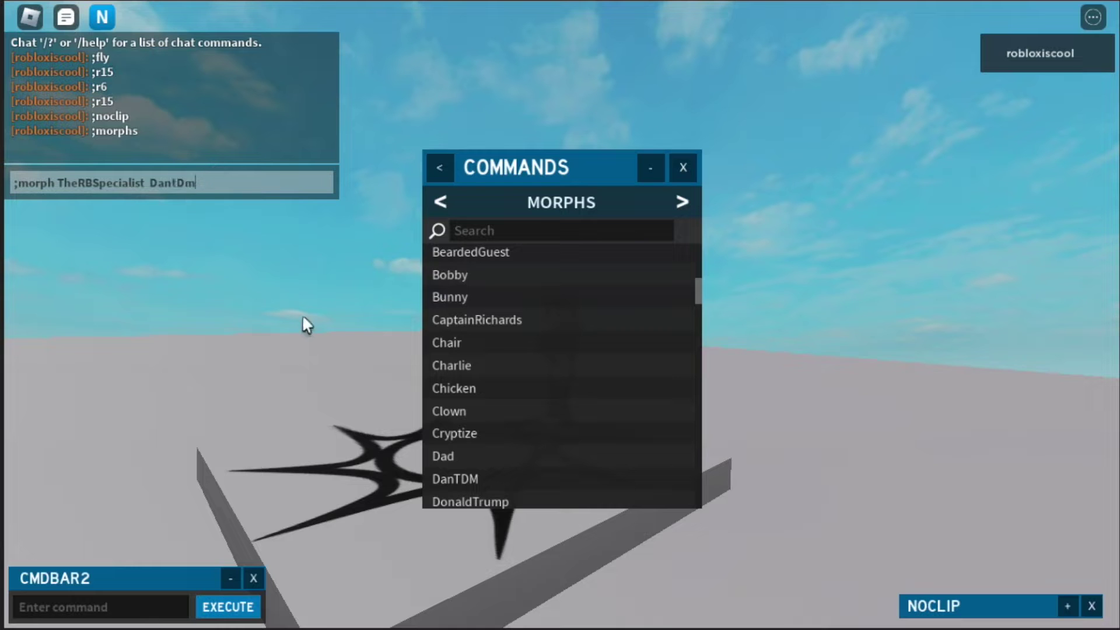
key(BackSpace)
text(M)
key(Return)
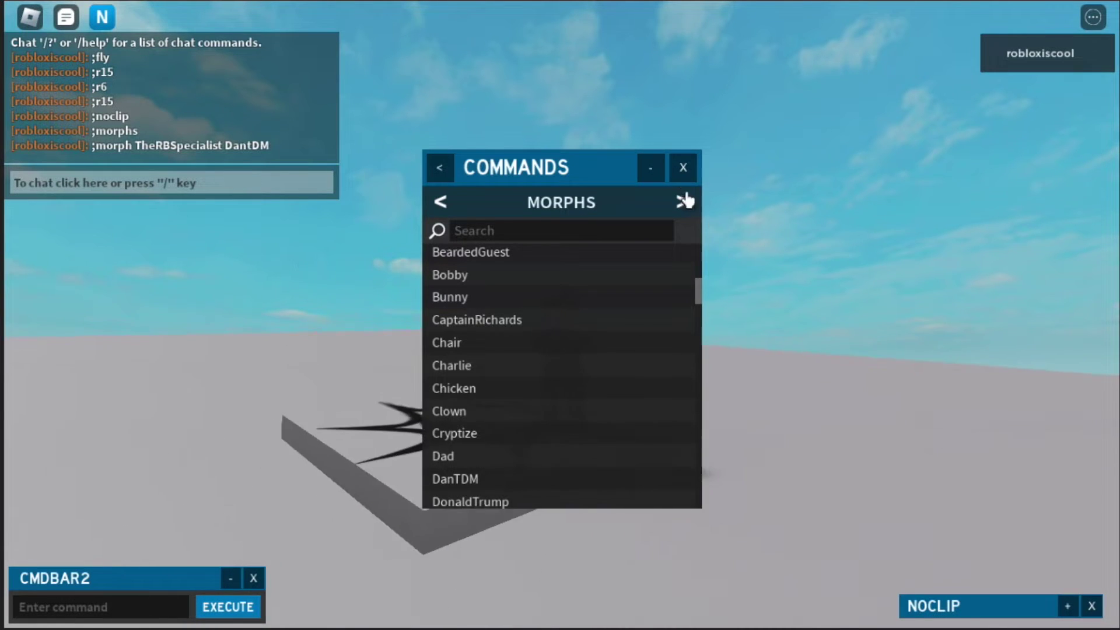
click(683, 167)
scroll(639, 239, up, 2)
scroll(640, 241, up, 2)
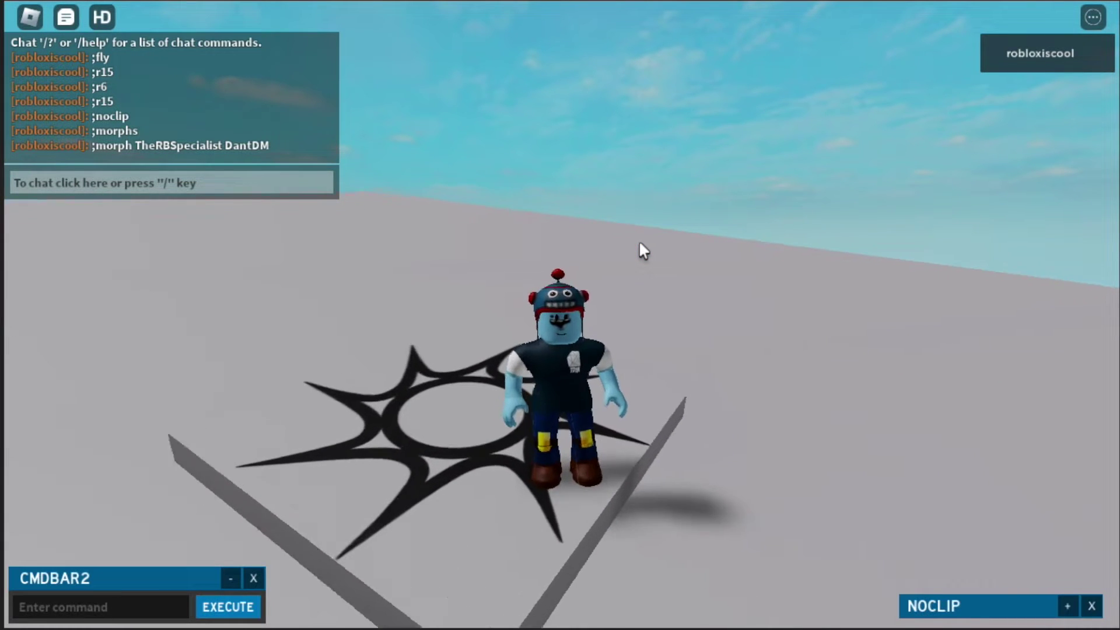
scroll(639, 240, up, 2)
scroll(639, 240, up, 2)
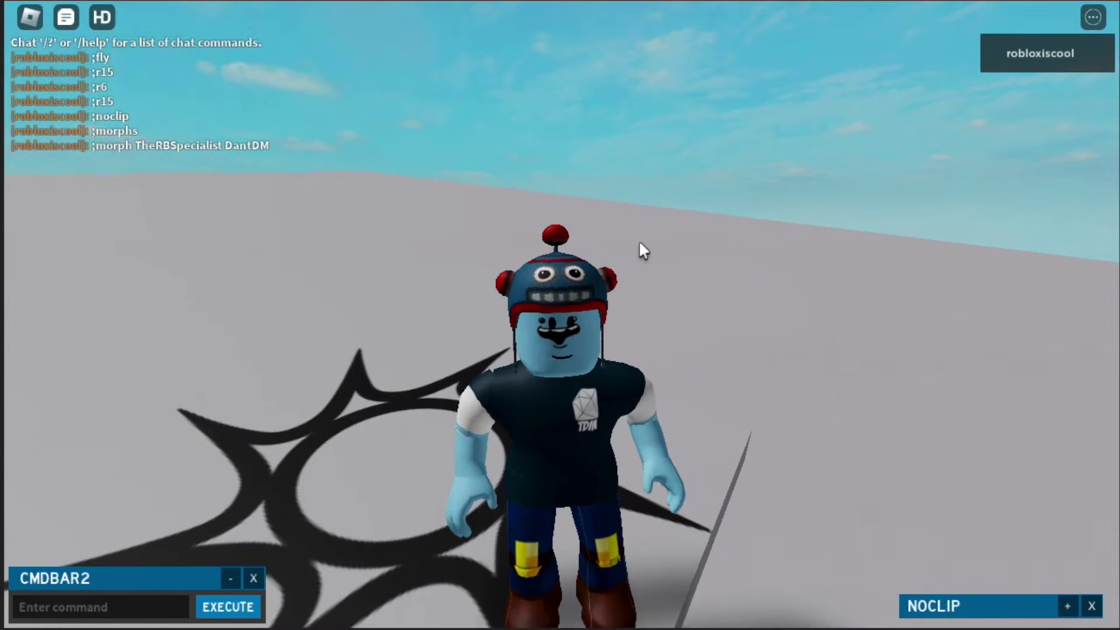
scroll(640, 240, up, 2)
key(w)
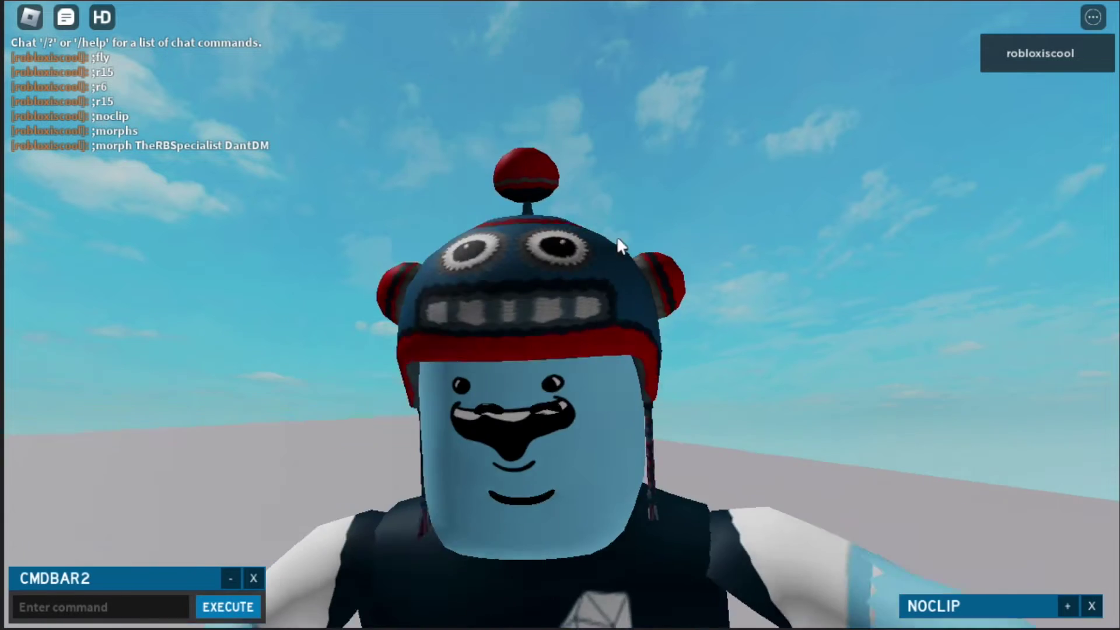
scroll(617, 236, down, 2)
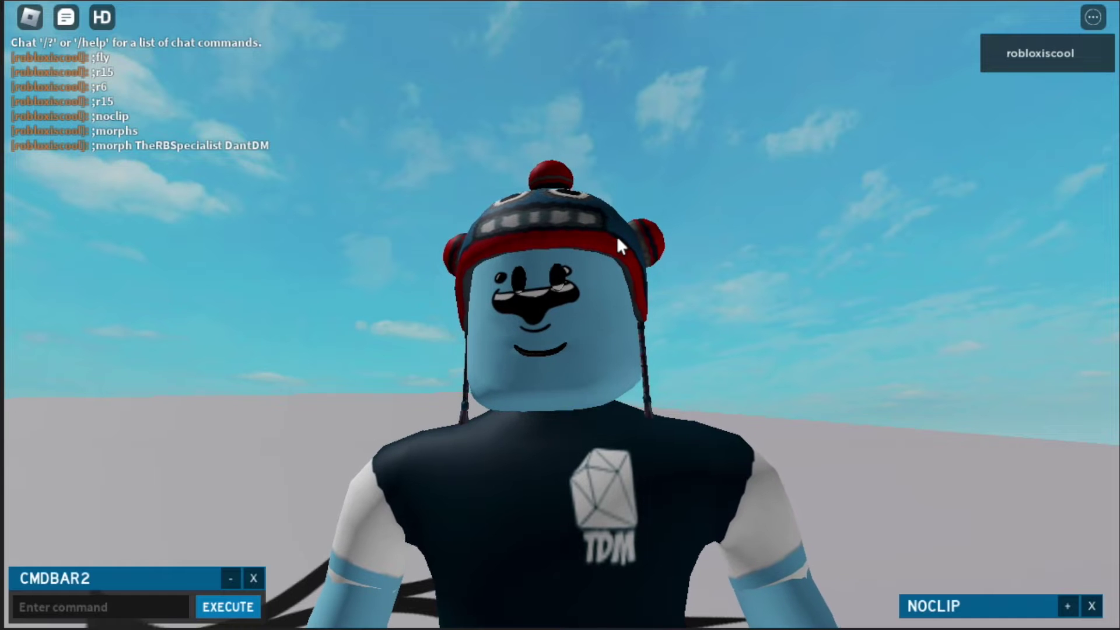
click(123, 182)
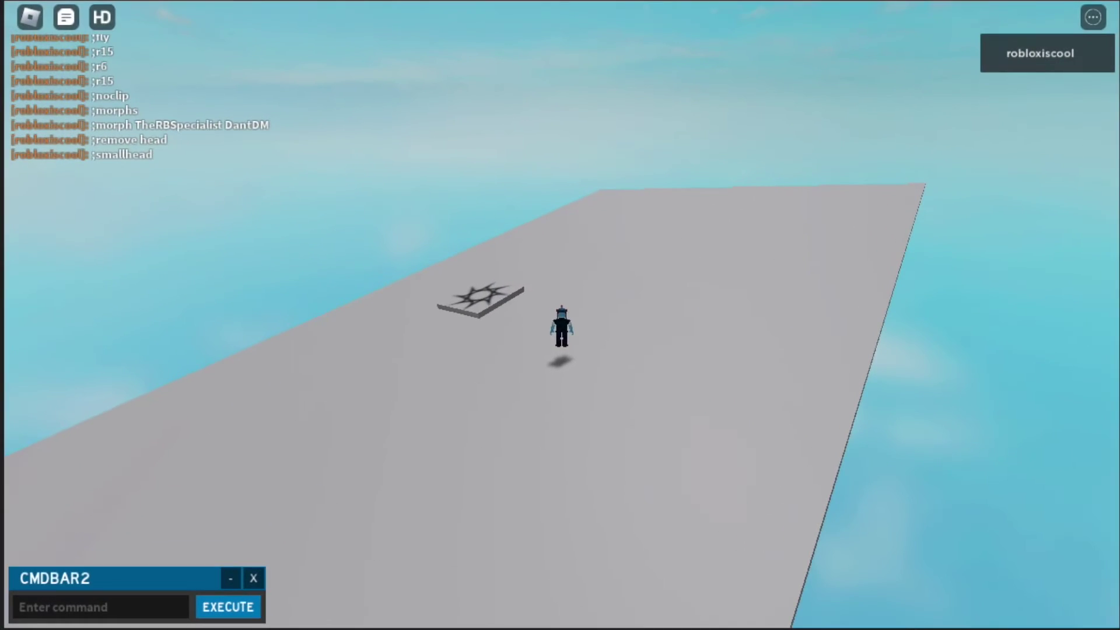
Toggle the chat, reopen HD Admin, and send ;fly
click(67, 17)
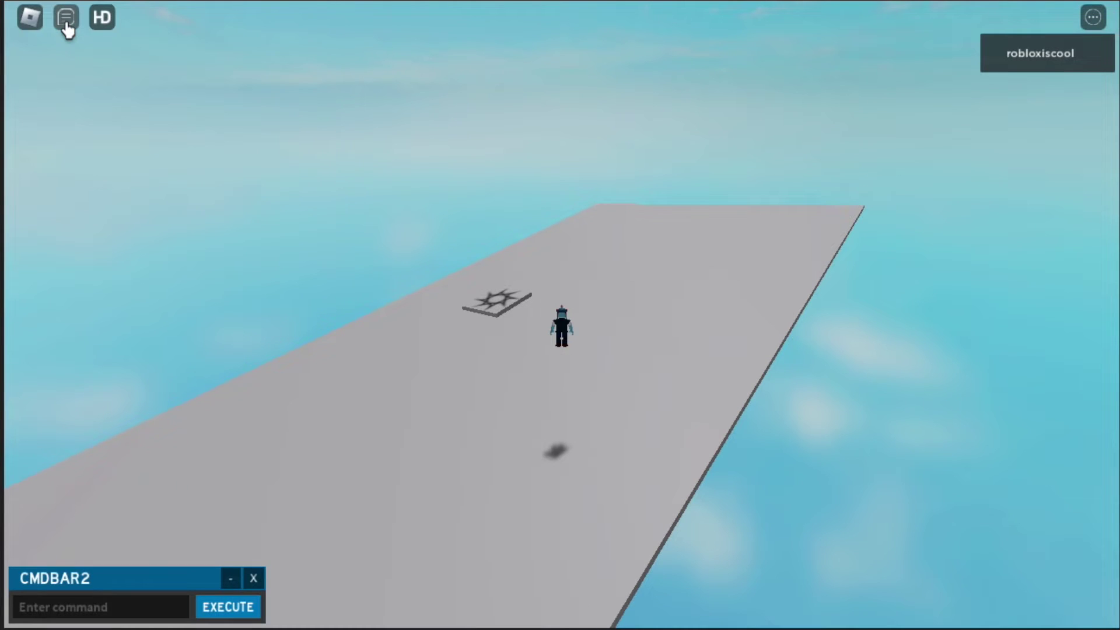
click(67, 17)
click(102, 17)
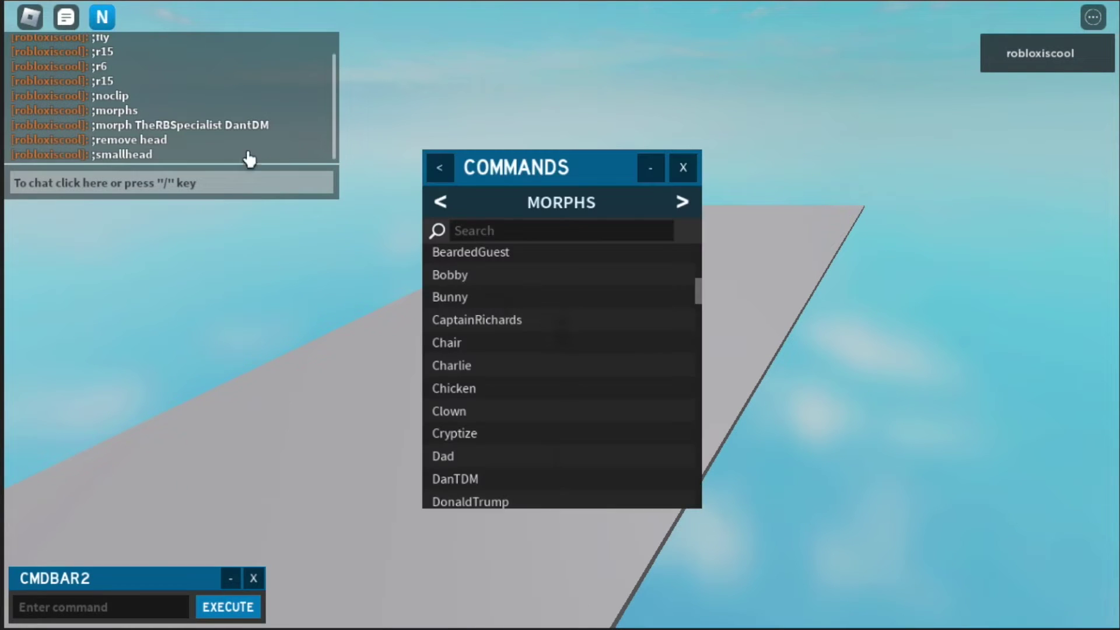
click(155, 182)
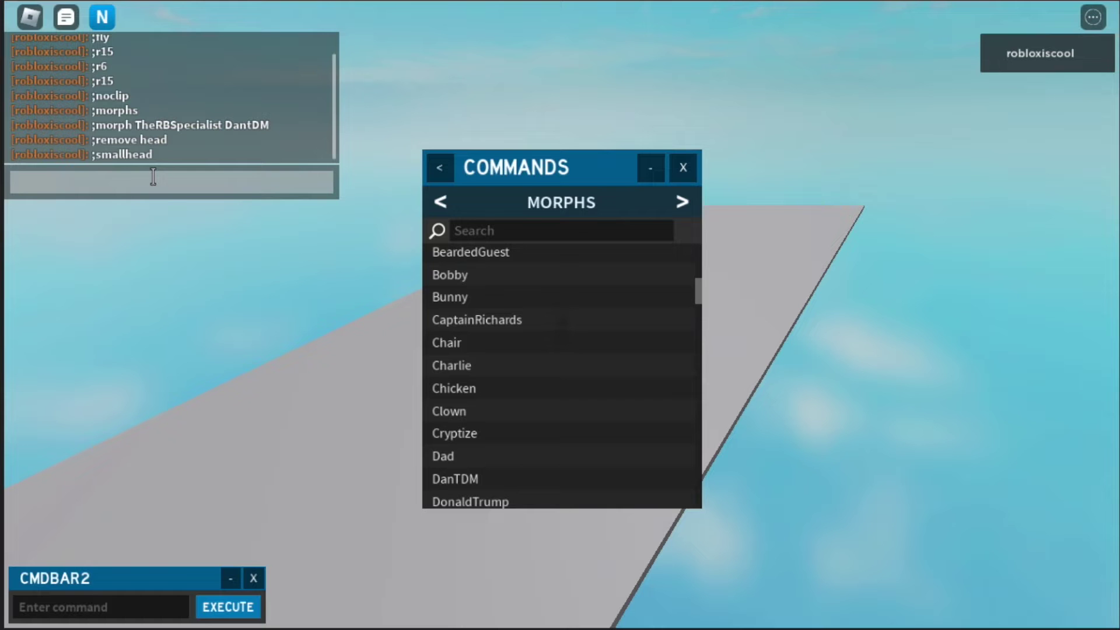
text(;fly)
key(Return)
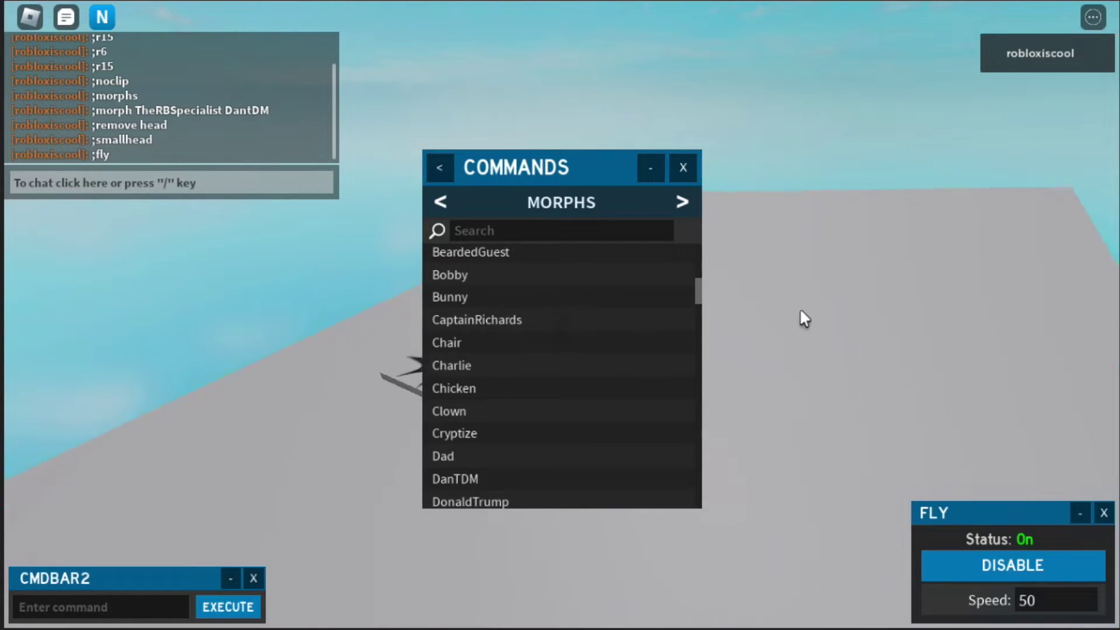
scroll(559, 362, down, 3)
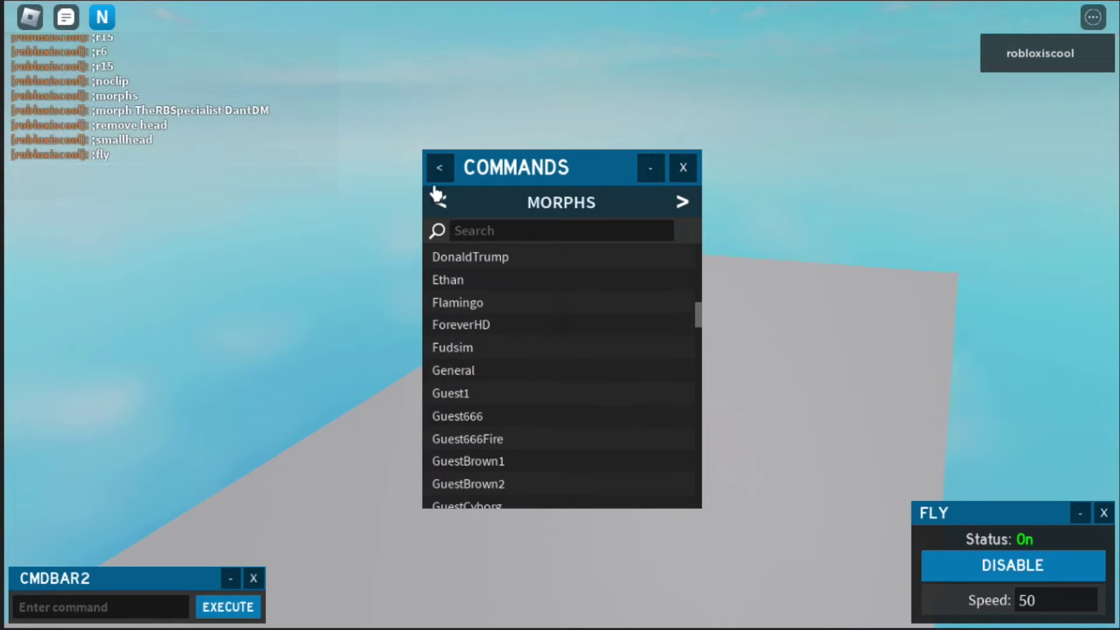
Browse HD Admin's menu, then send ';titleb TheRBSpecialist Subcribe!' for a cyan title
click(440, 167)
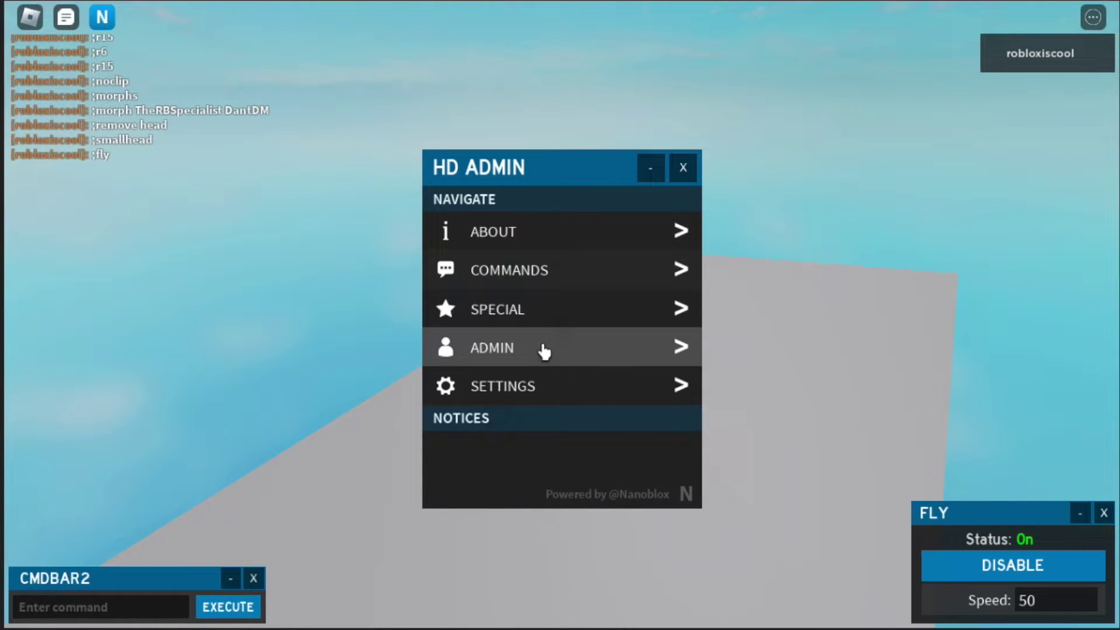
click(544, 351)
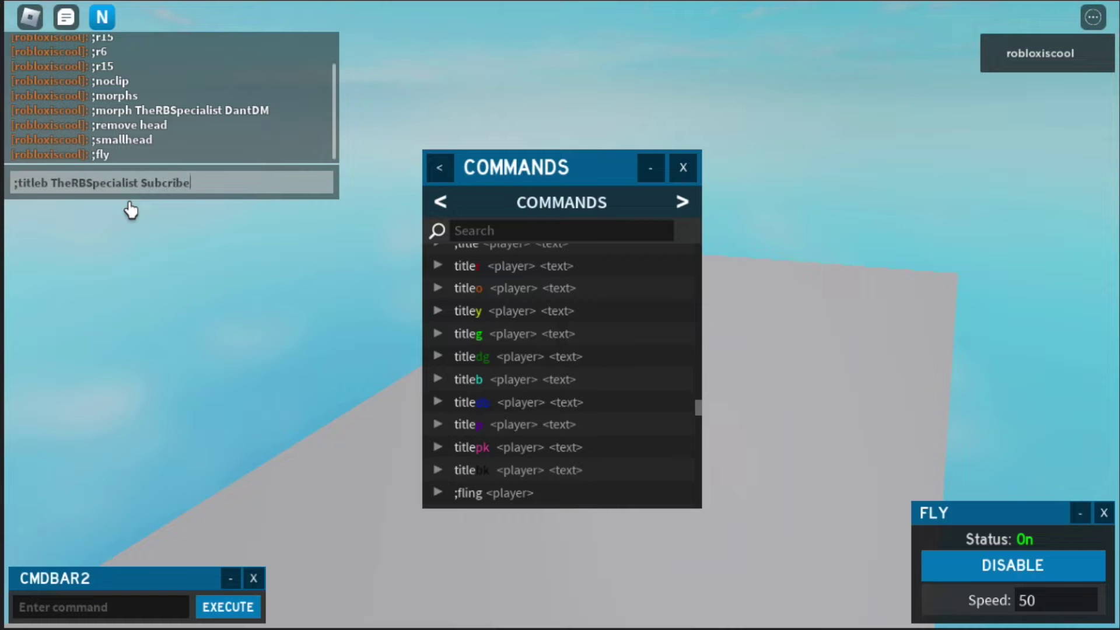
text(!)
key(Return)
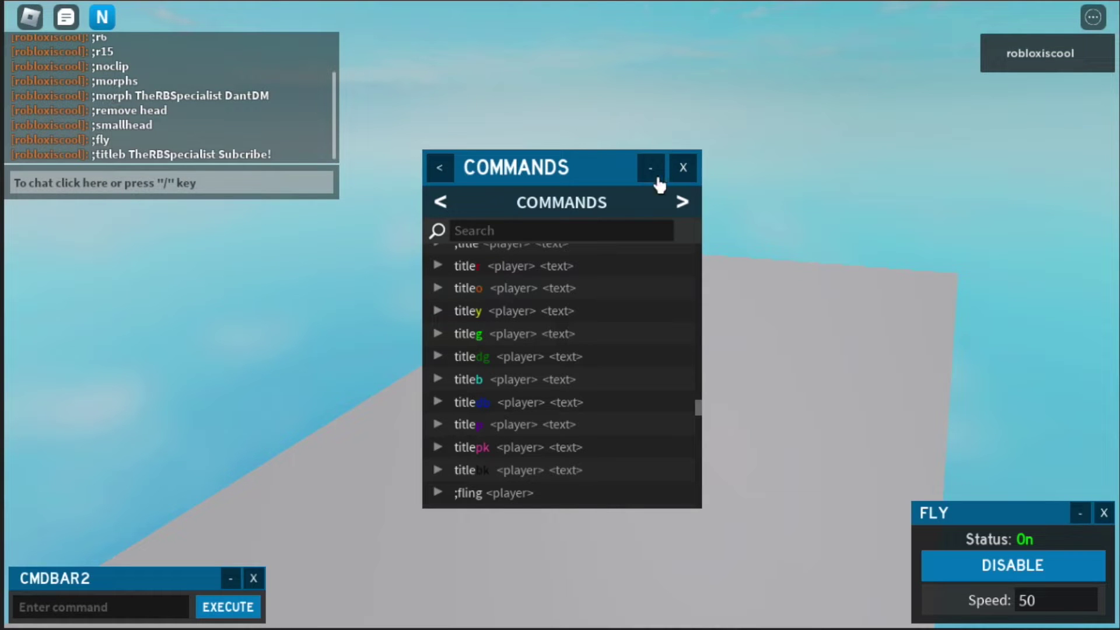
Close the Commands panel, fly across the baseplate, and reset the character via Esc
click(682, 169)
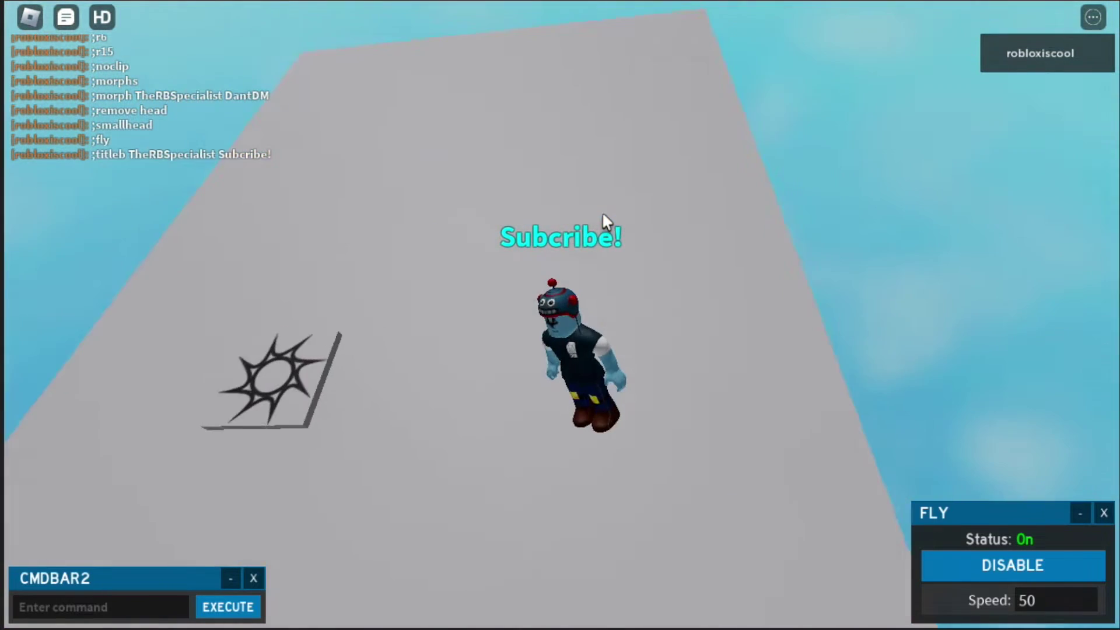
drag(602, 211, 454, 183)
key(Escape)
key(r)
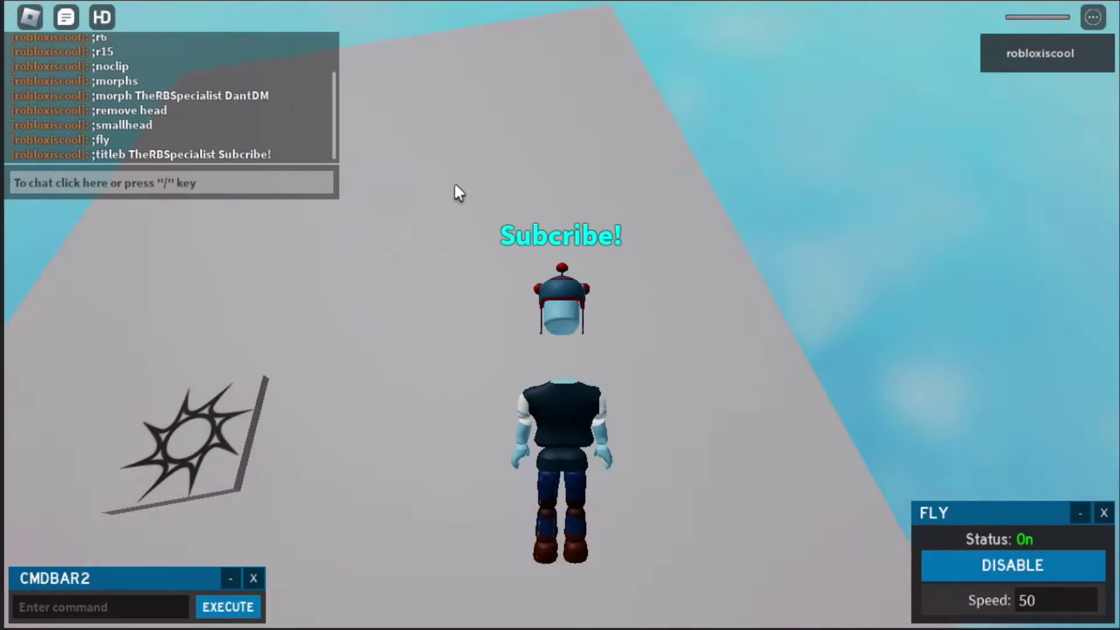
mouse_move(454, 182)
mouse_down()
mouse_move(544, 195)
mouse_move(543, 238)
mouse_up()
scroll(543, 195, up, 5)
scroll(543, 238, up, 3)
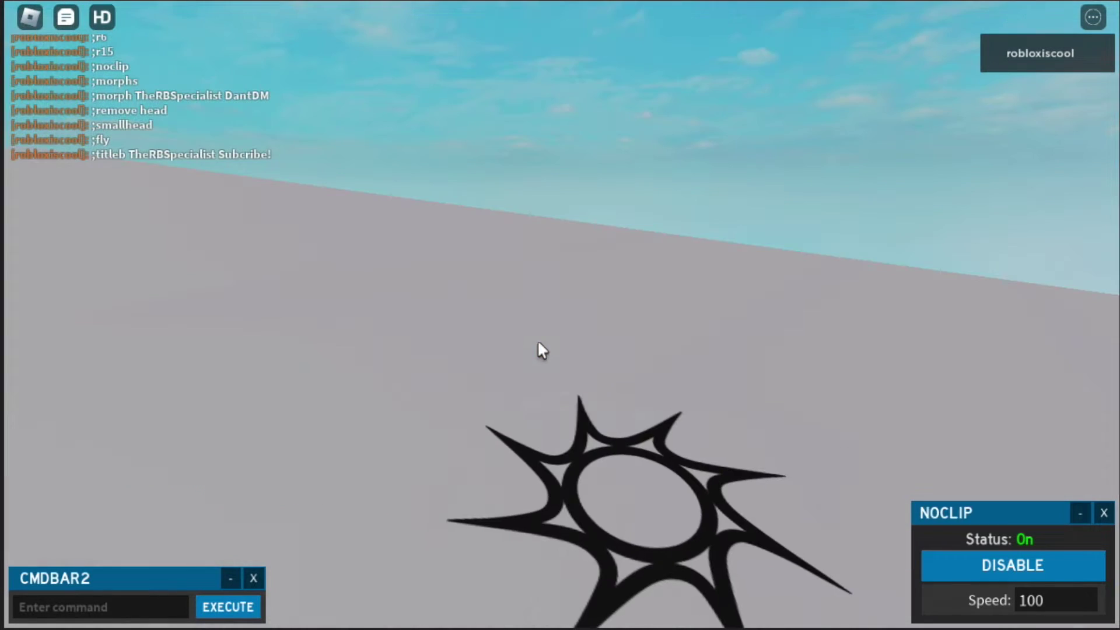
key(slash)
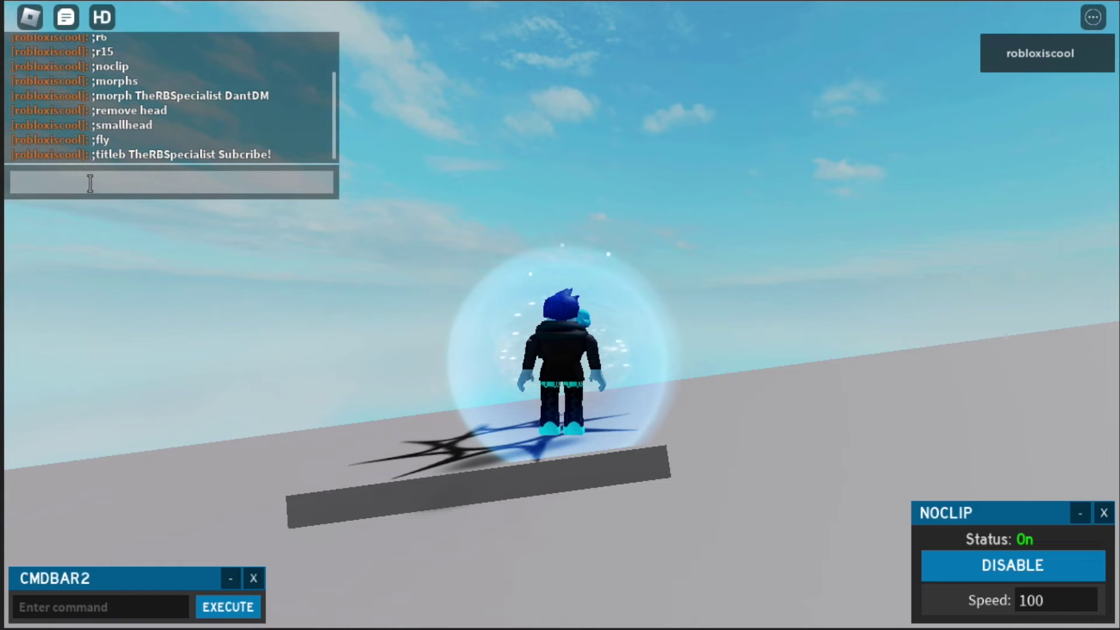
text(;titleb TheR)
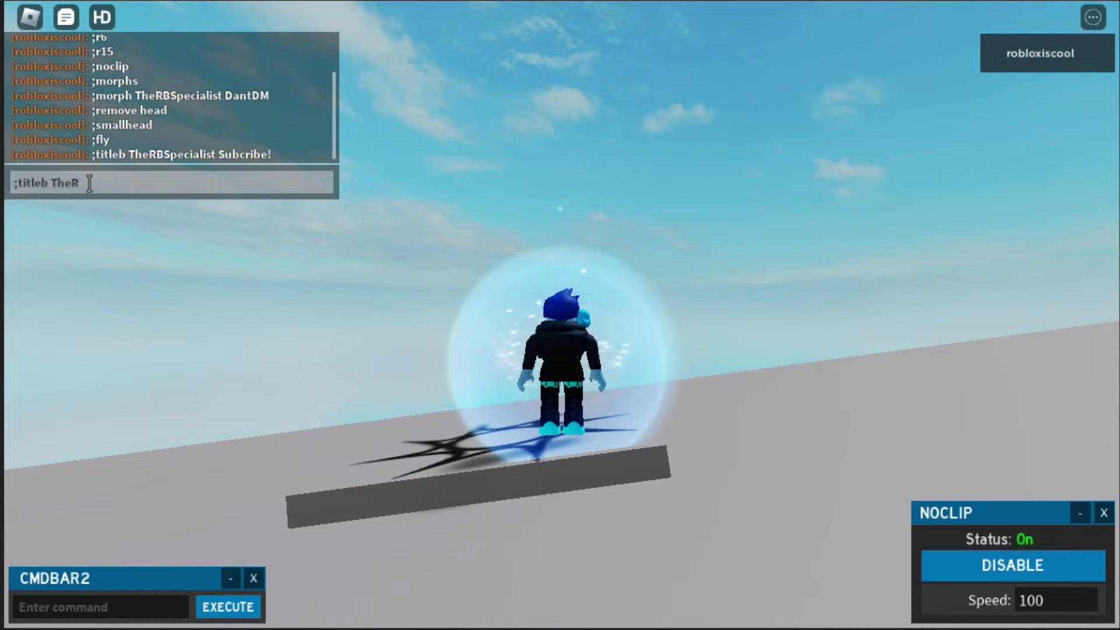
text(eci)
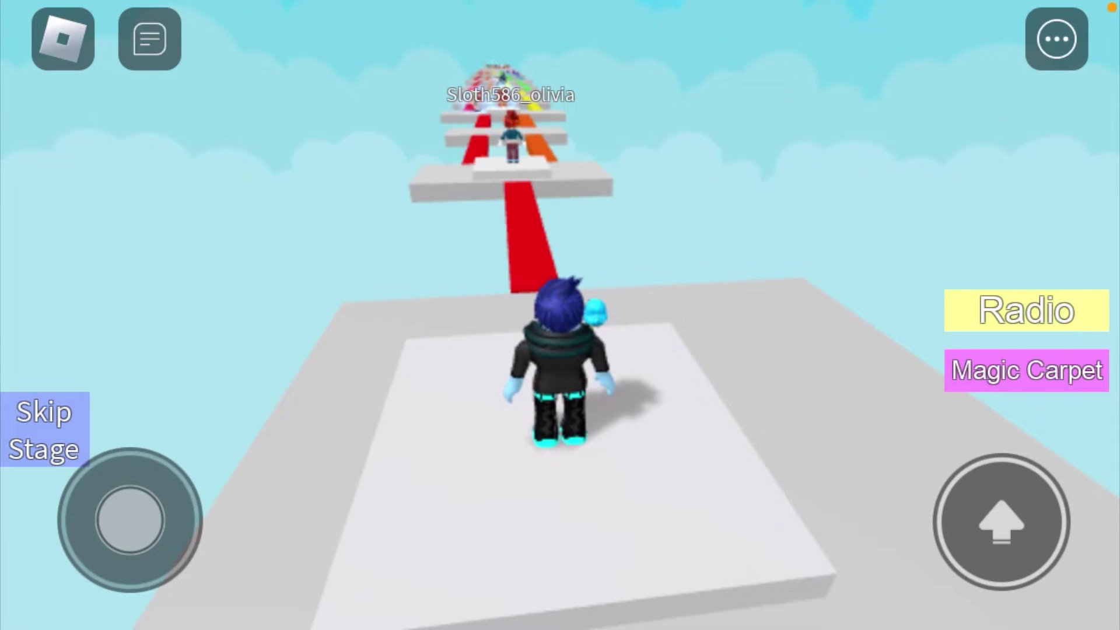
Open and close the in-game menu, then walk onto the obby's red lane
click(63, 38)
click(61, 35)
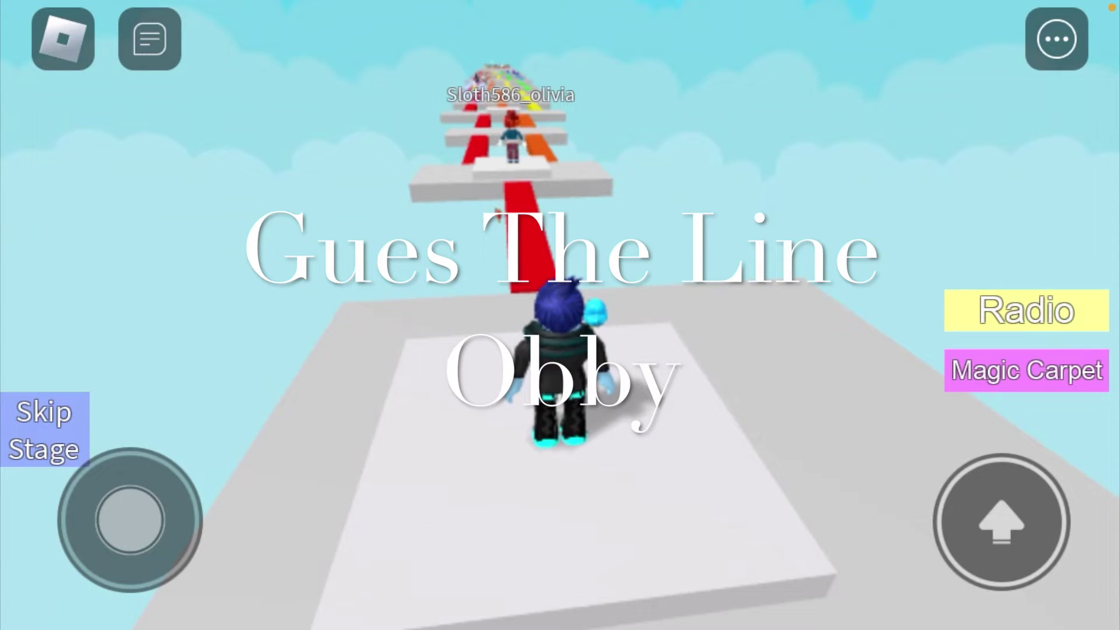
drag(129, 520, 98, 426)
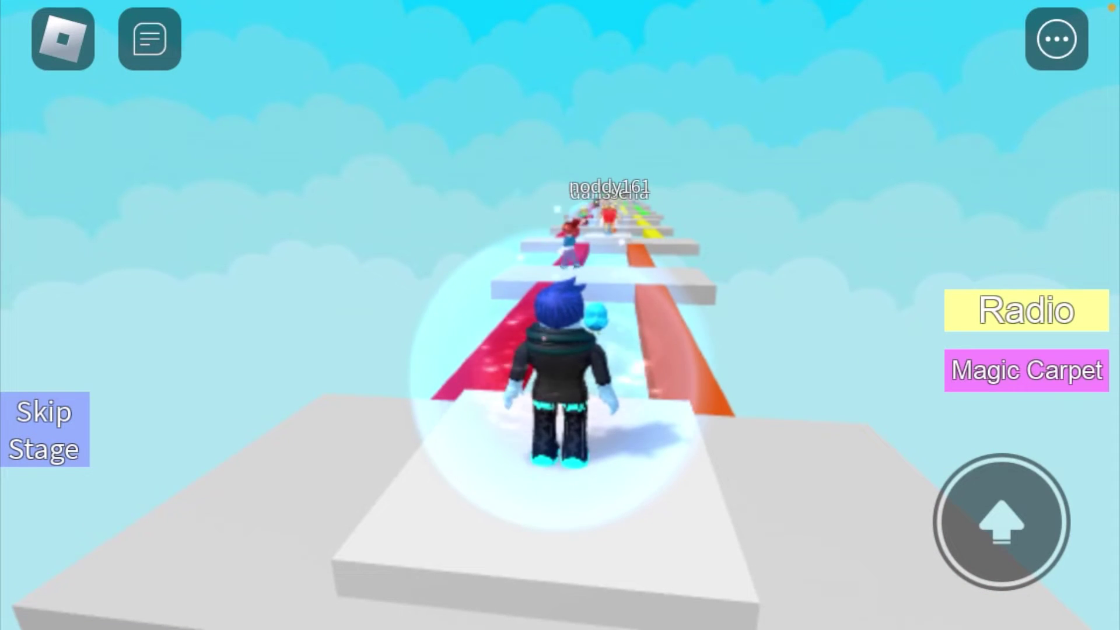
Switch the Experience Language to Spanish in Settings and view the Spanish labels
click(60, 35)
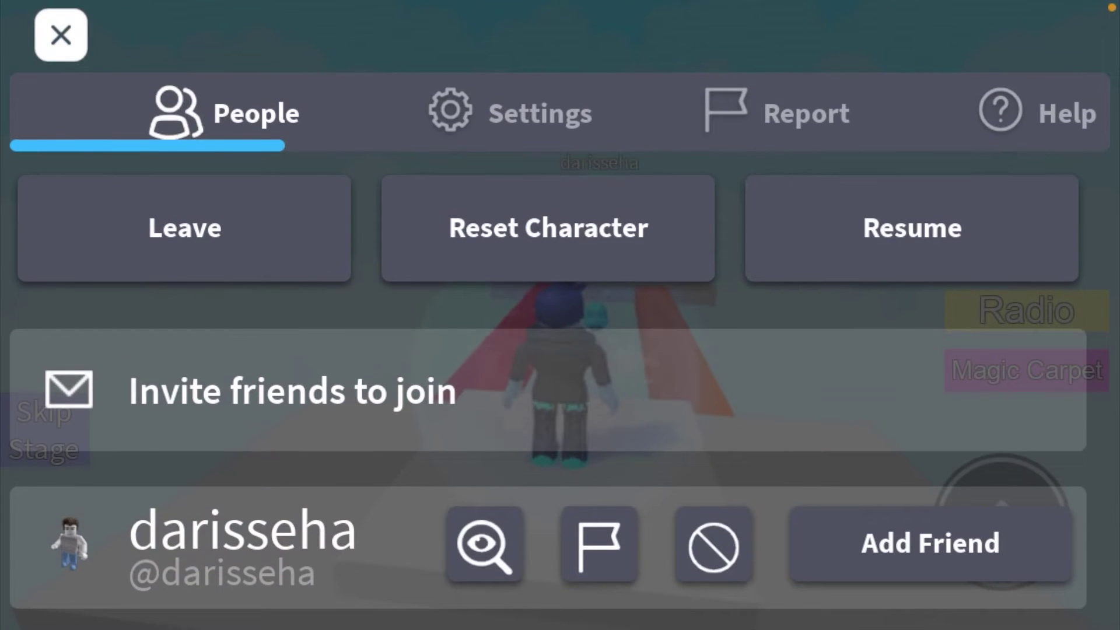
click(510, 114)
click(763, 413)
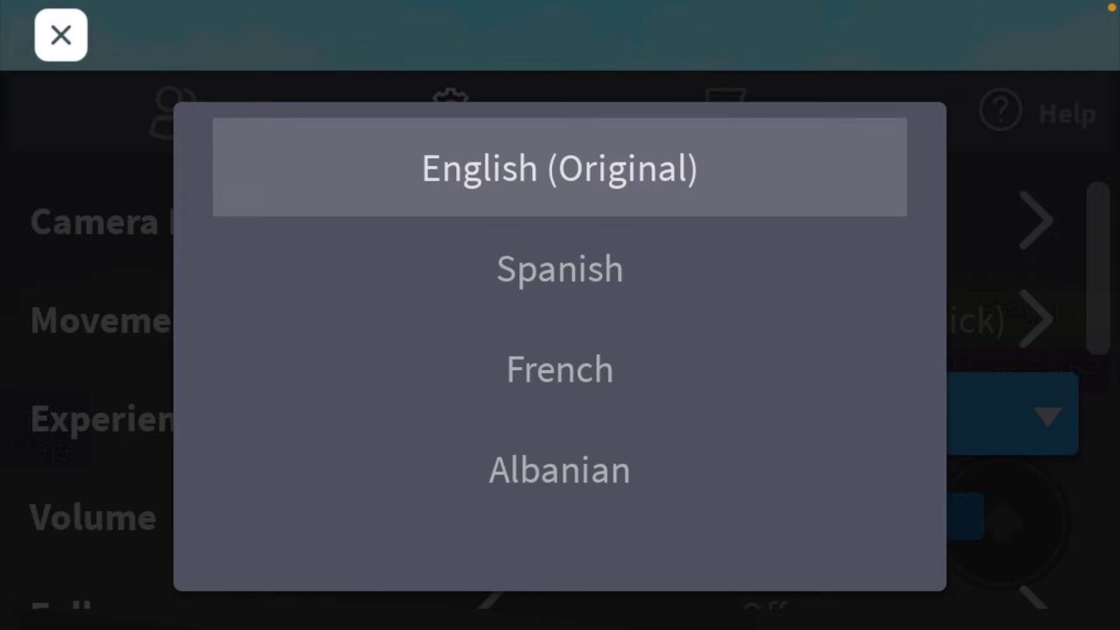
click(560, 269)
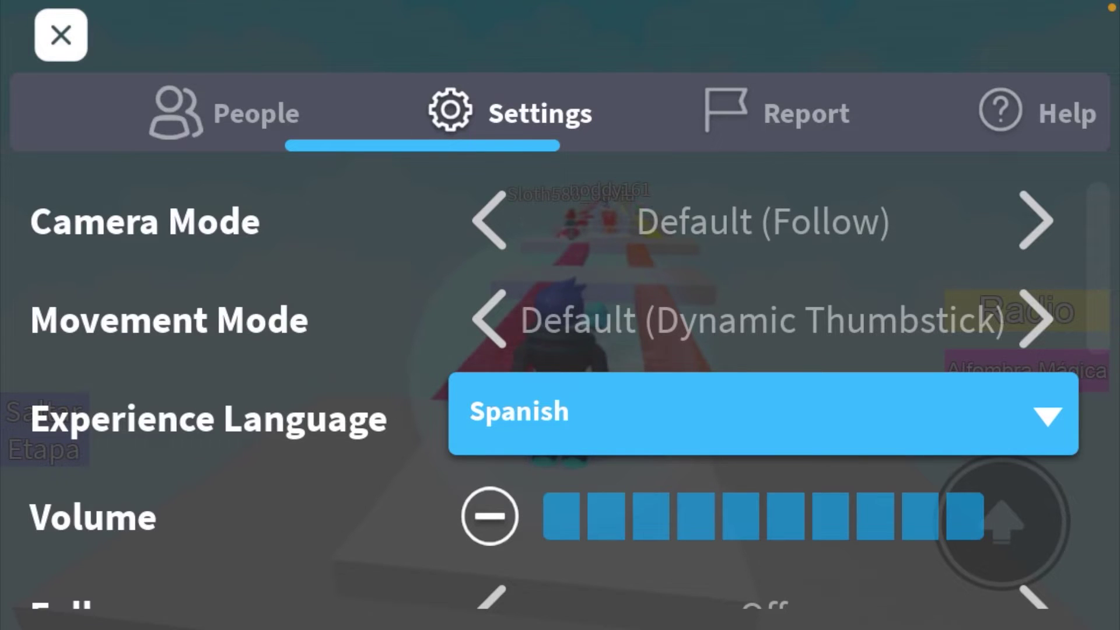
click(61, 35)
Set the language back to English and Movement Mode to Classic Thumbstick
click(60, 35)
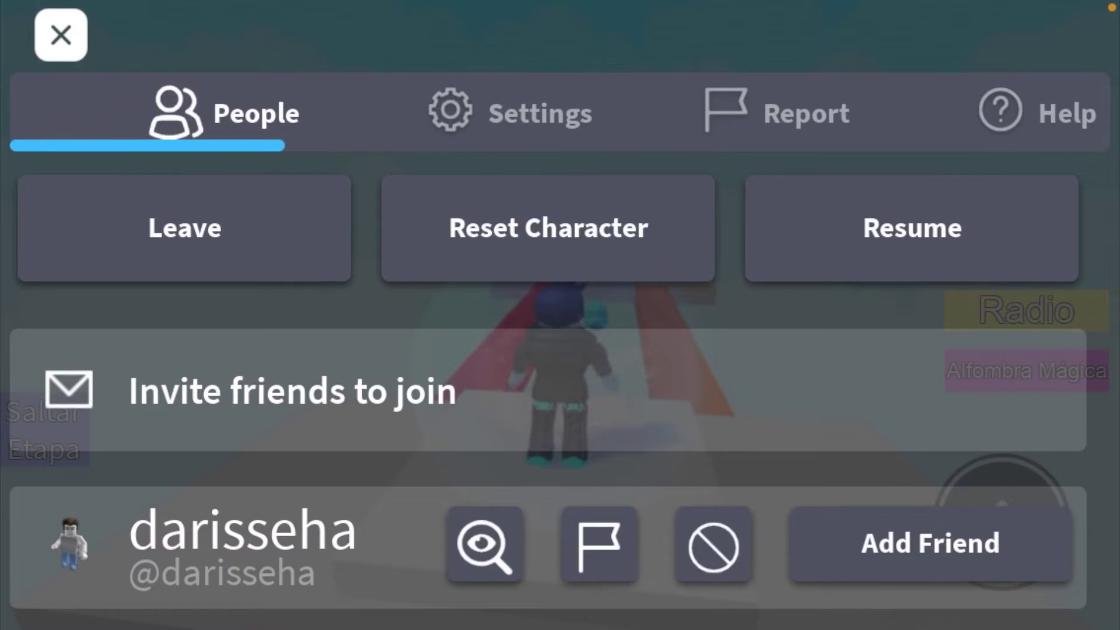
click(510, 112)
click(763, 413)
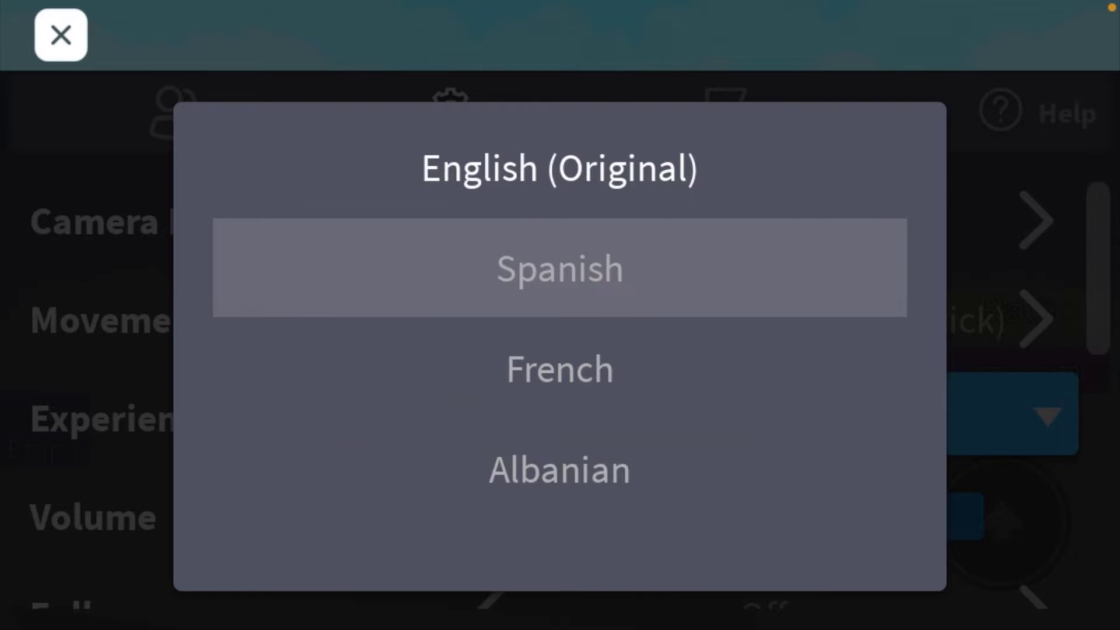
click(560, 168)
click(1036, 320)
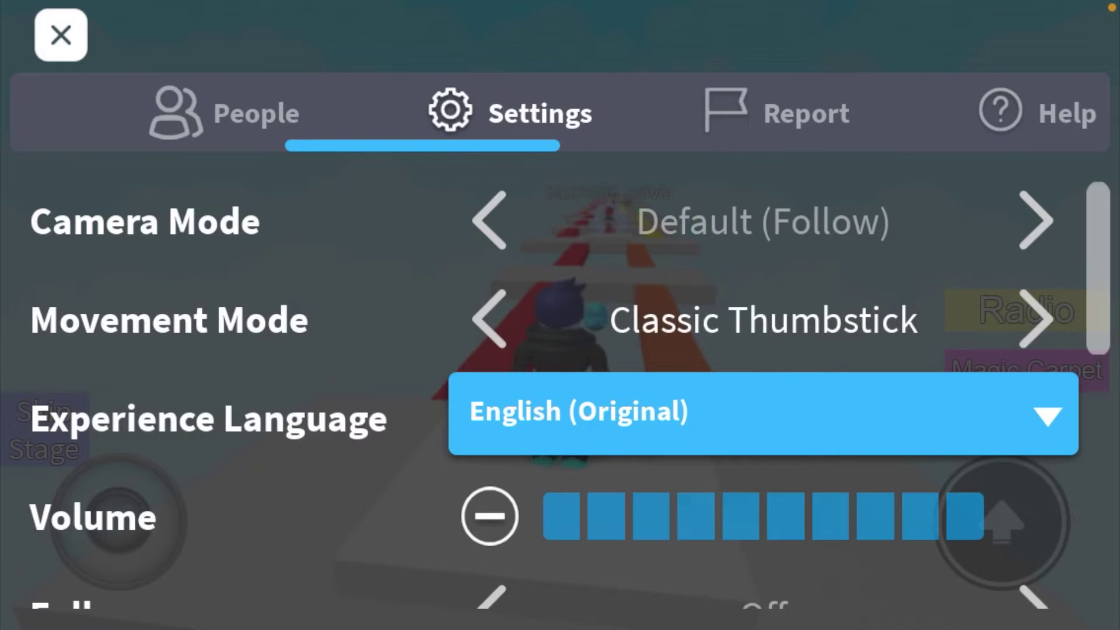
click(60, 35)
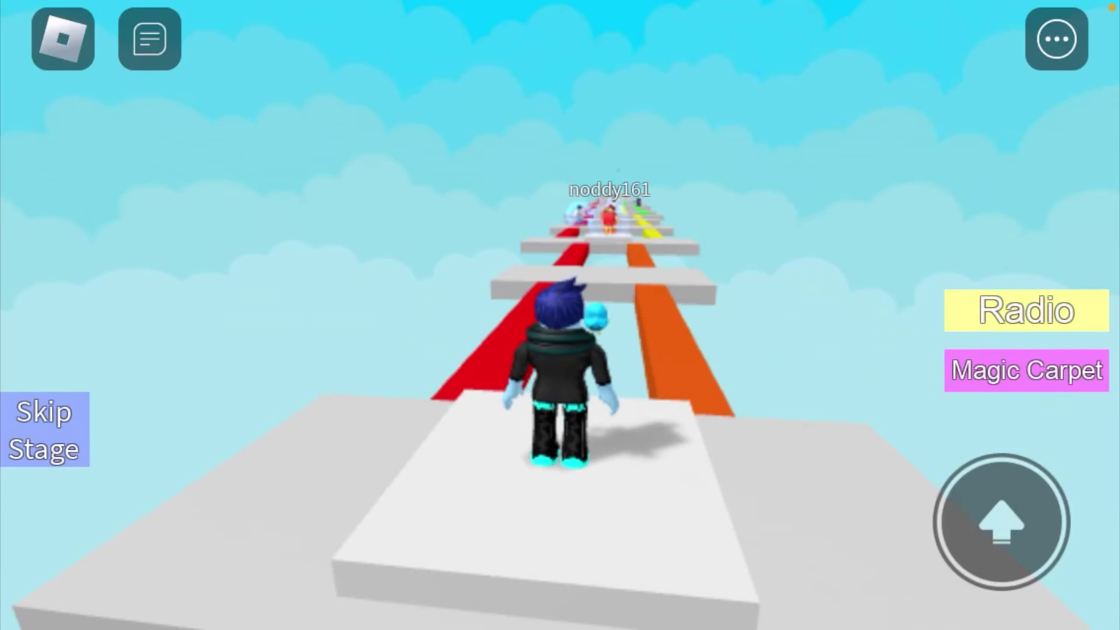
scroll(560, 350, down, 5)
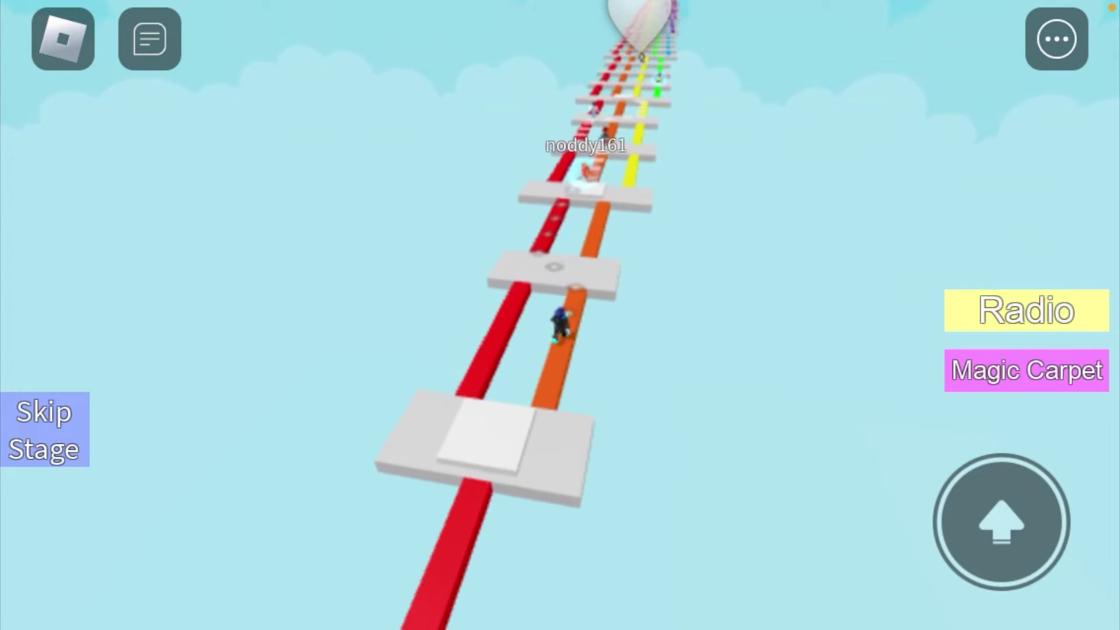
Run forward through the red, orange and yellow lanes, turning the camera to follow
key(w)
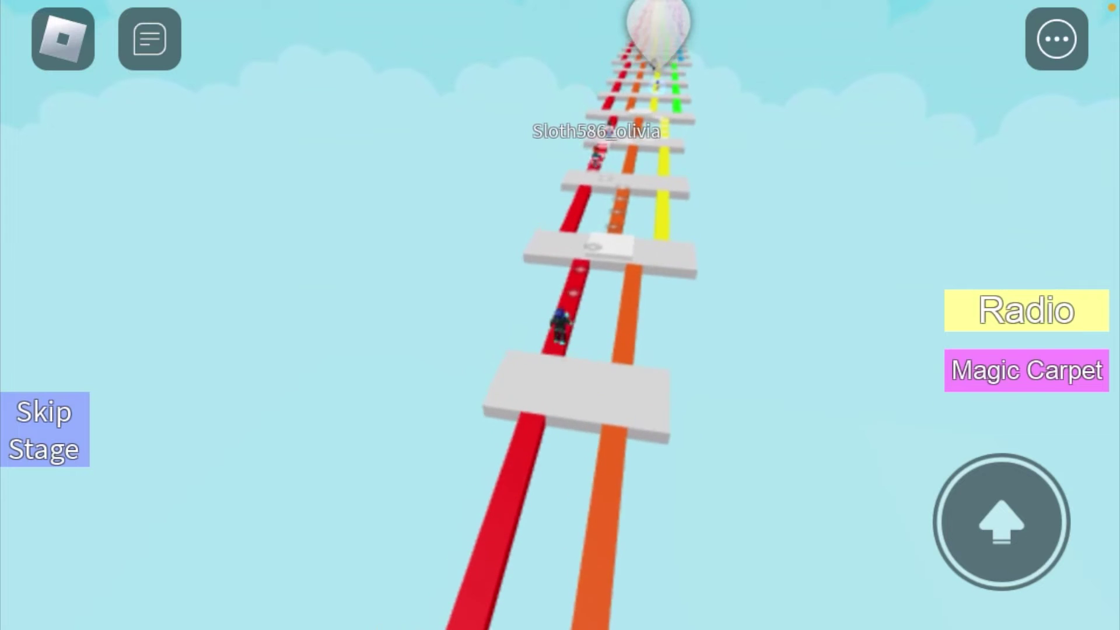
key(w)
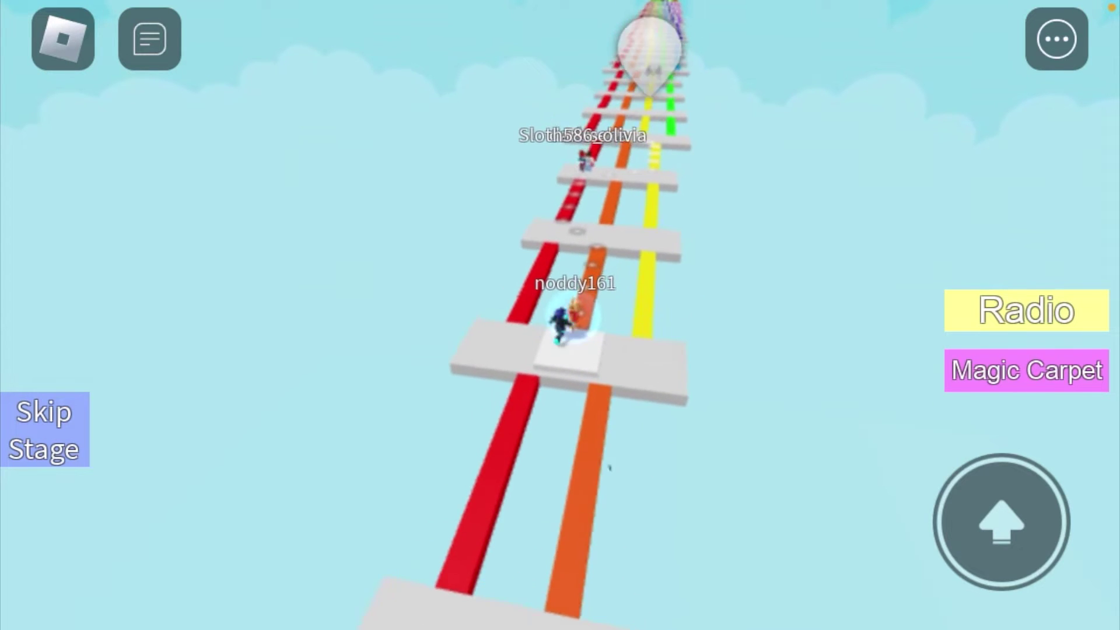
key(w)
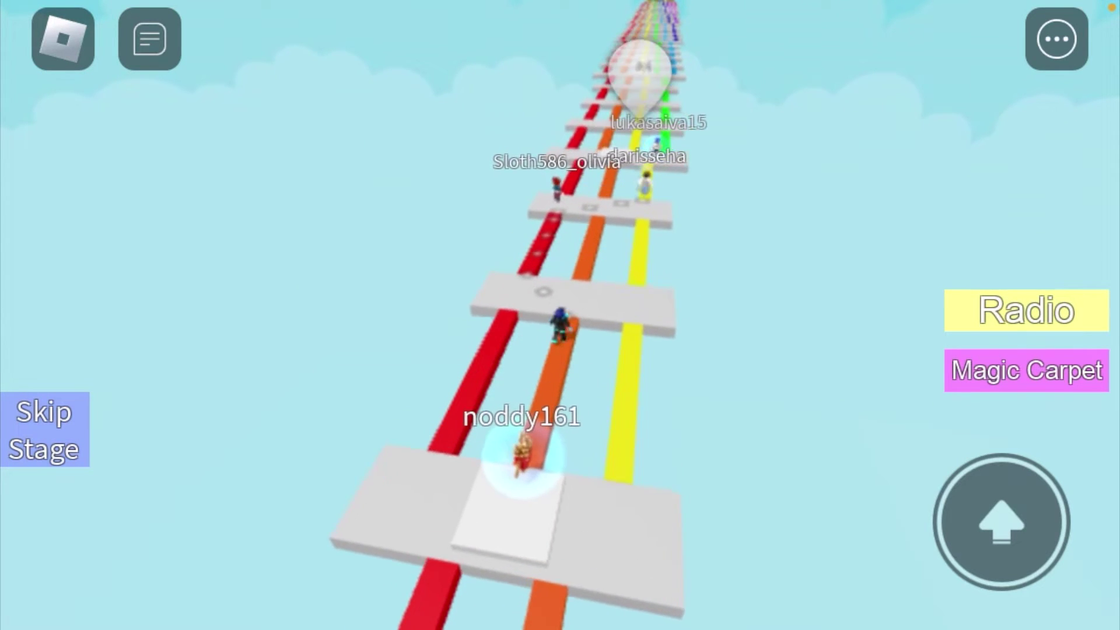
key(w)
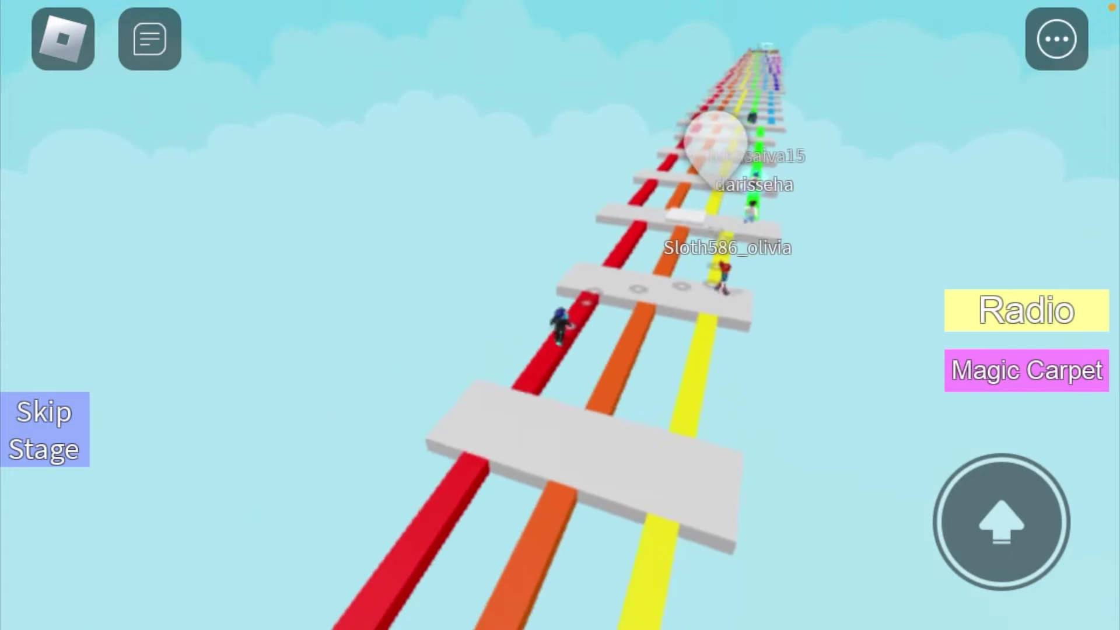
key(w)
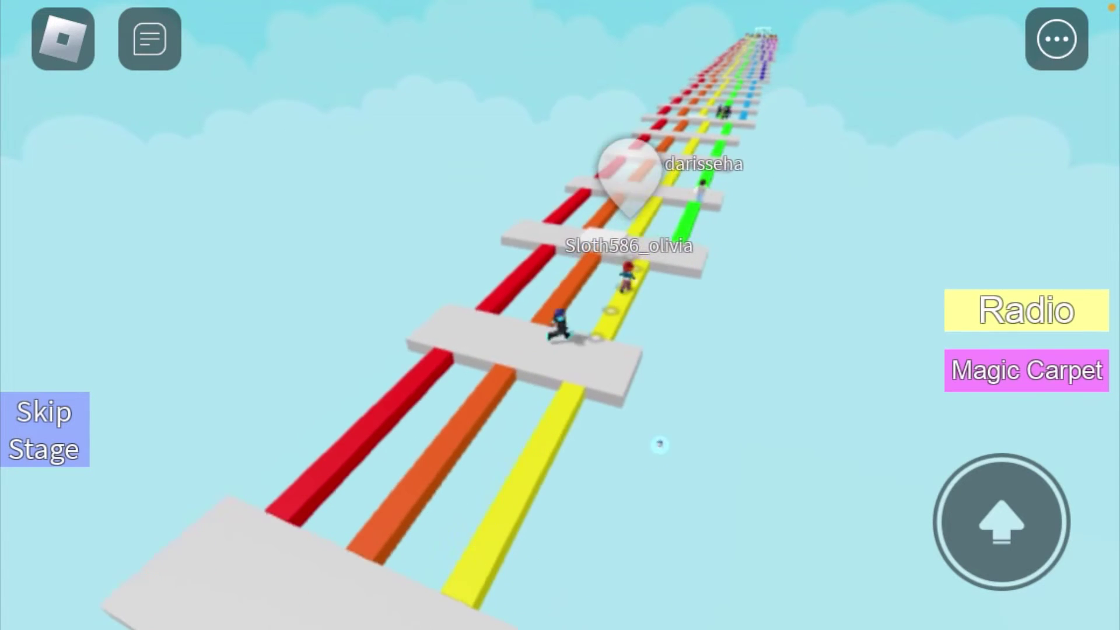
key(w)
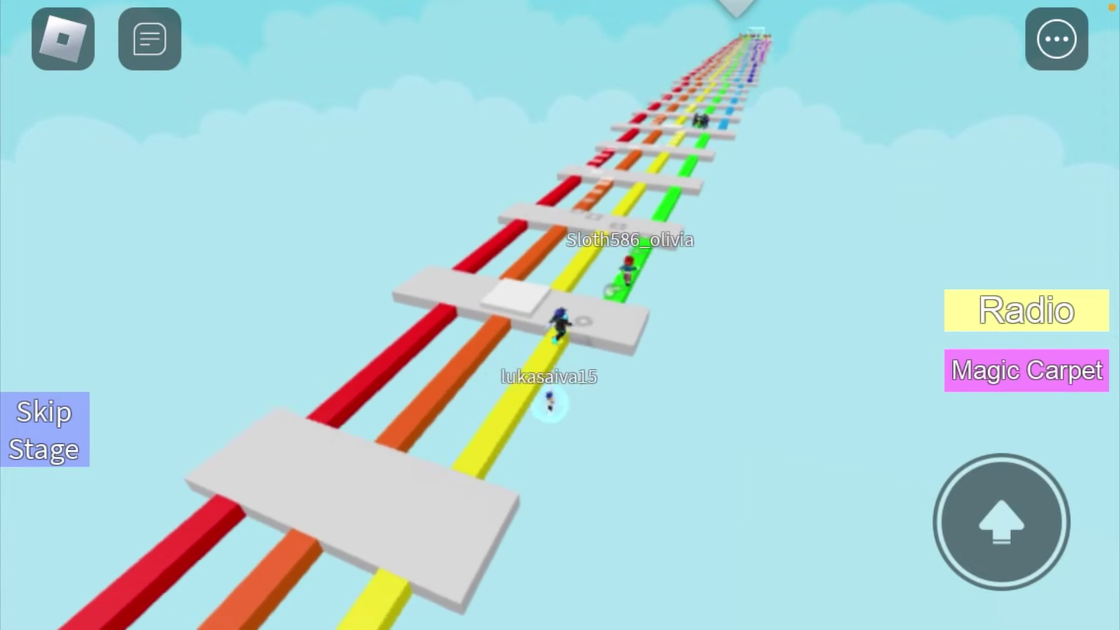
drag(561, 315, 351, 315)
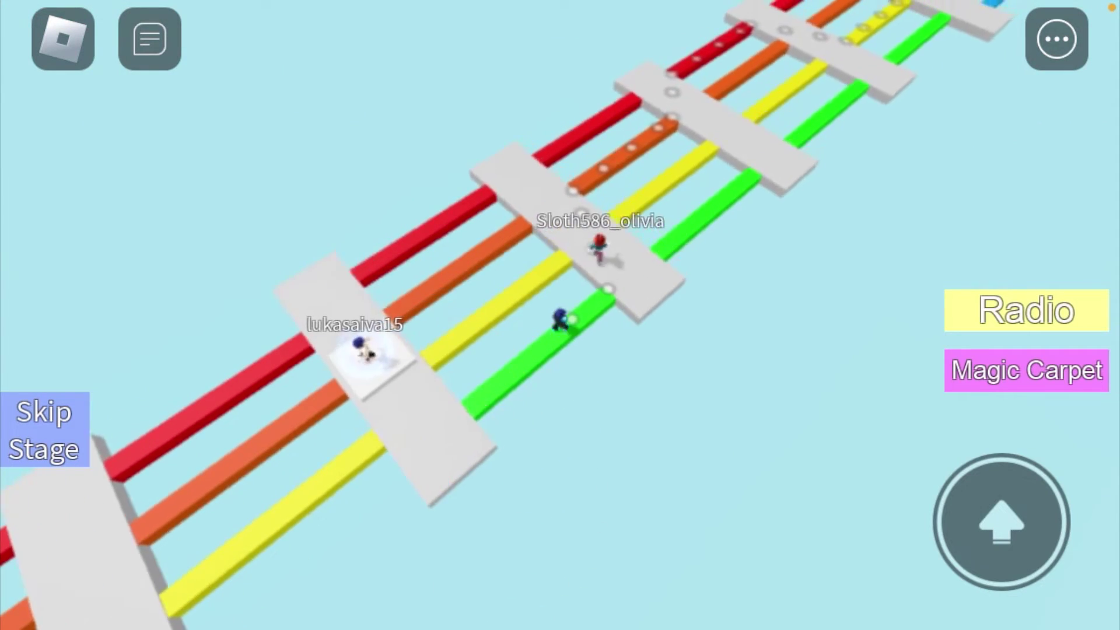
drag(560, 315, 350, 263)
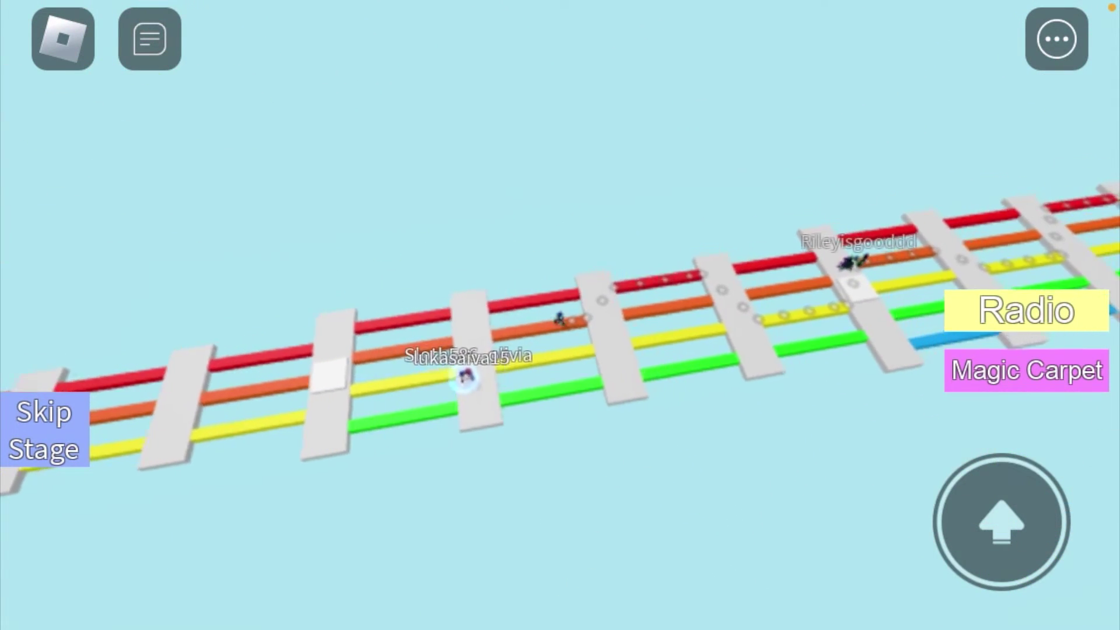
drag(561, 315, 438, 219)
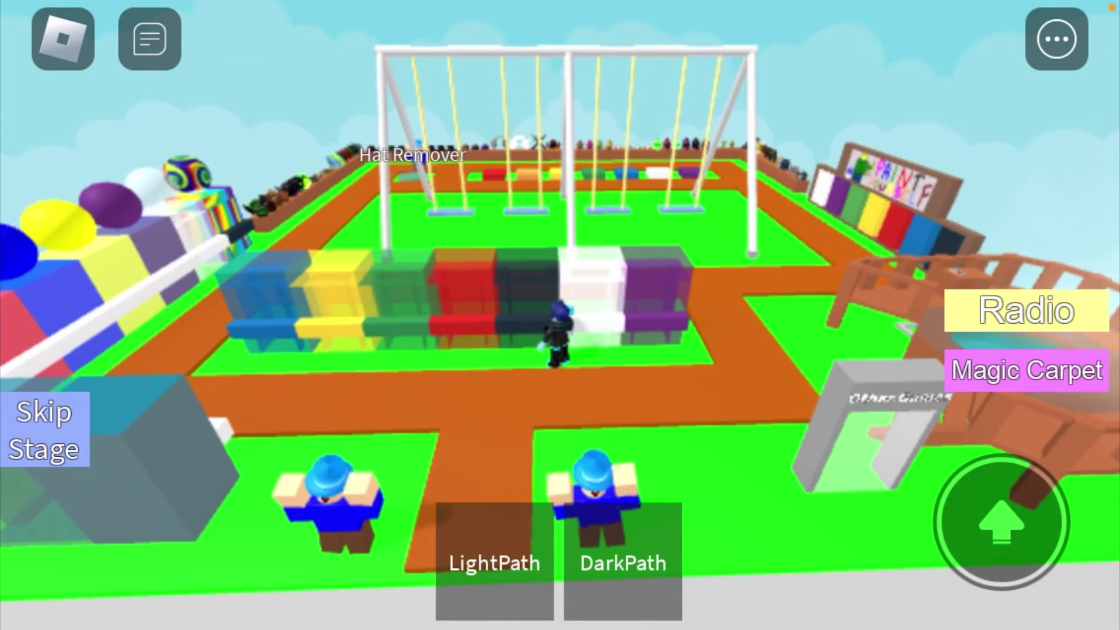
Confirm the Experience Language is English in the menu's Settings, then close the menu
click(61, 35)
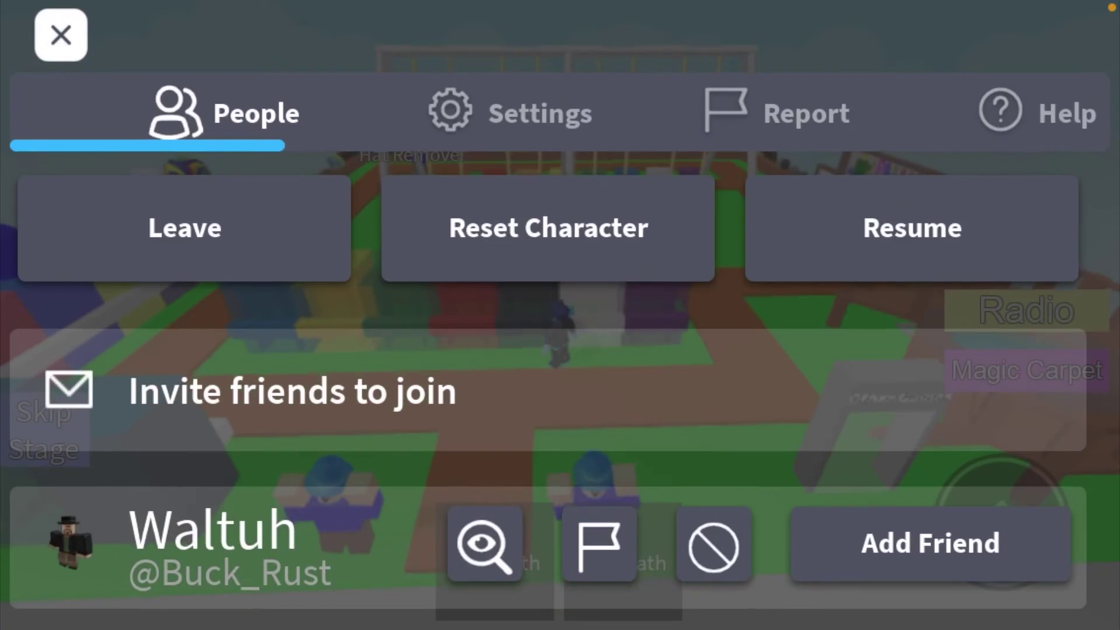
click(510, 113)
click(764, 414)
click(561, 168)
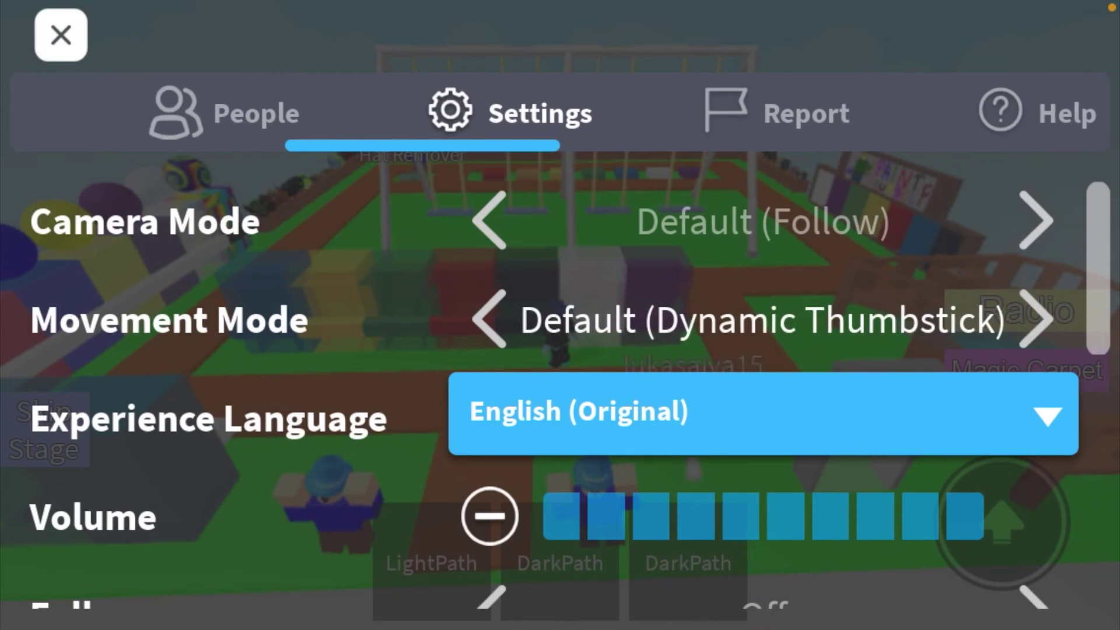
click(62, 36)
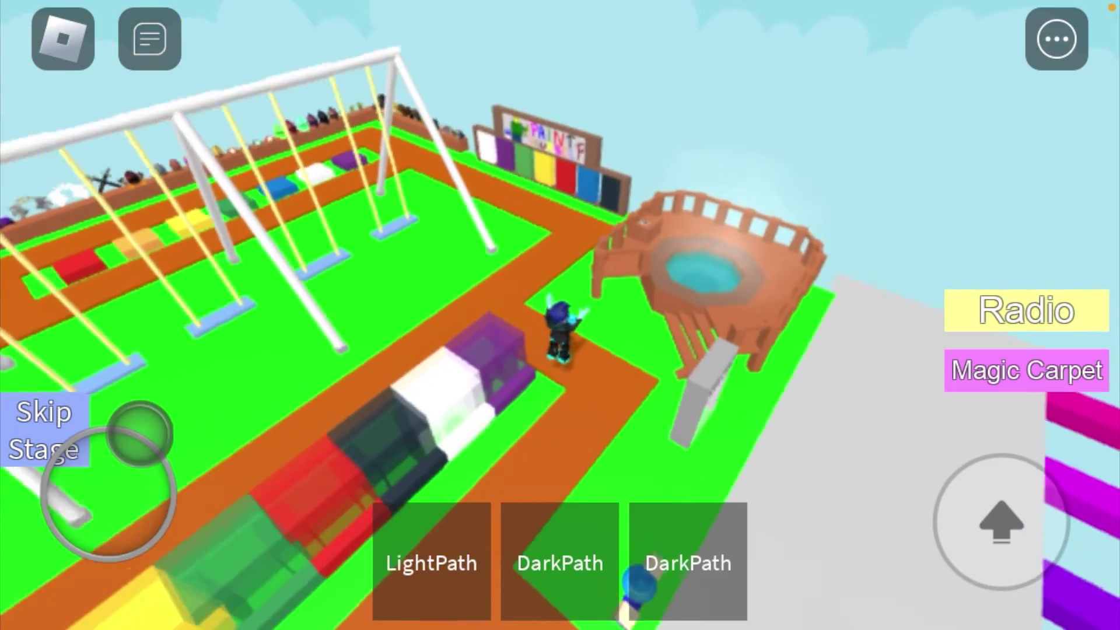
Walk the avatar across the pool platform to the map's far edge, looking down over the map
drag(105, 490, 140, 433)
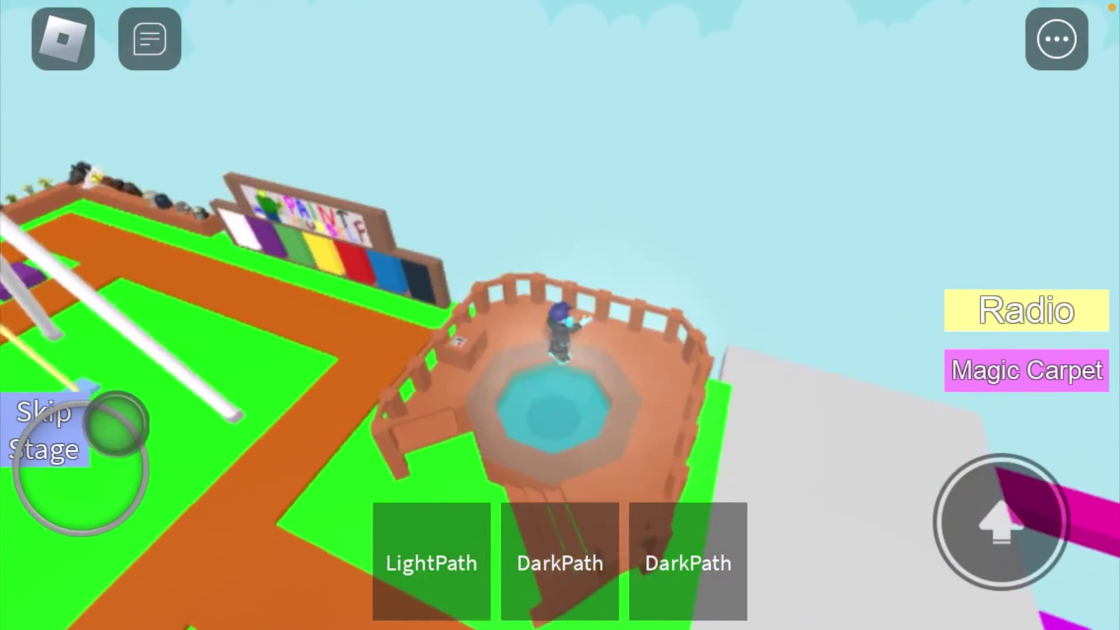
drag(560, 263, 438, 350)
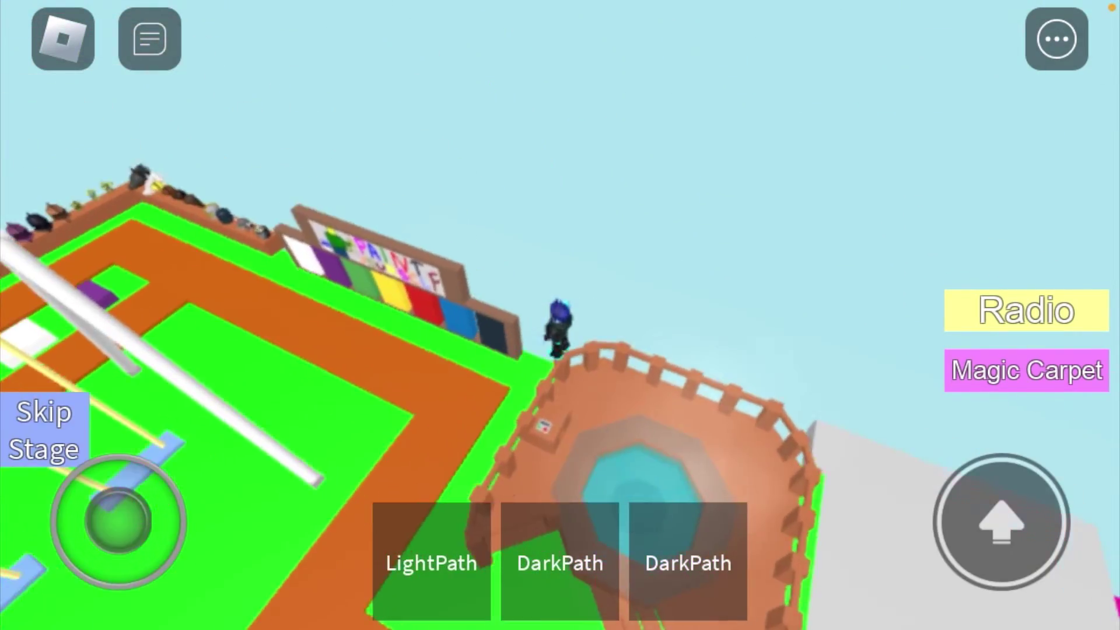
drag(700, 263, 614, 394)
drag(106, 482, 87, 525)
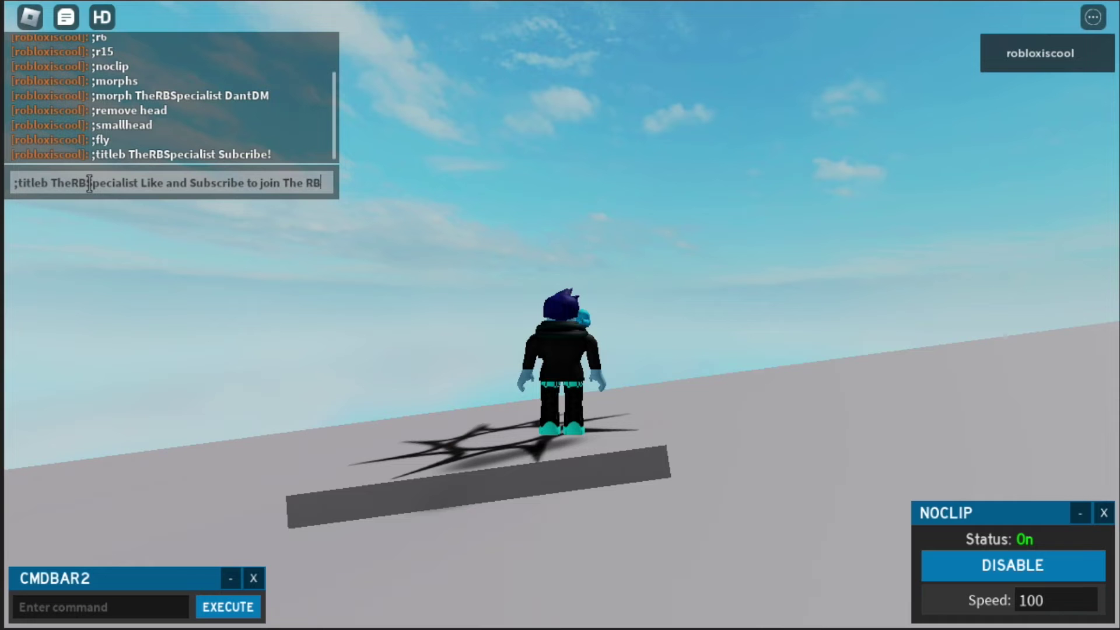
Send the Like and Subscribe title command and fly the avatar upward
key(Return)
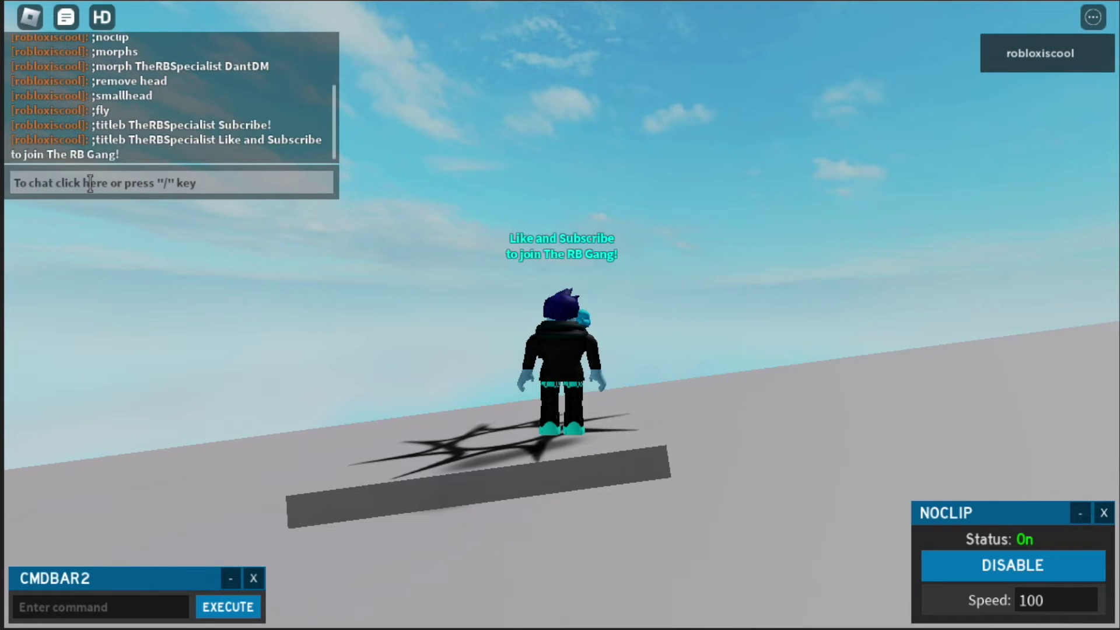
key(w)
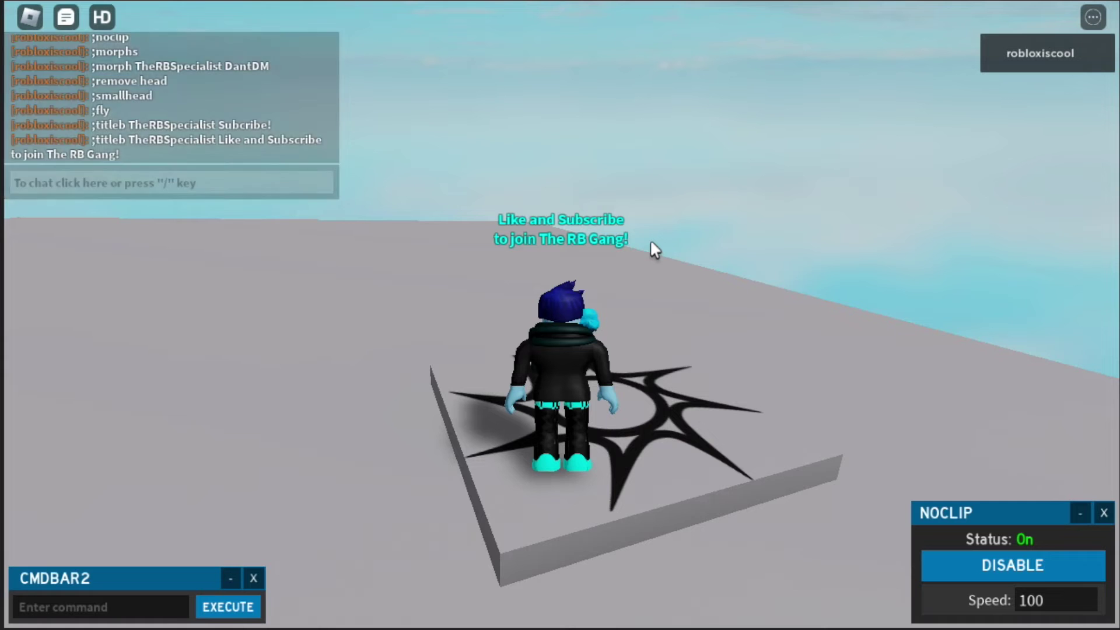
key(w)
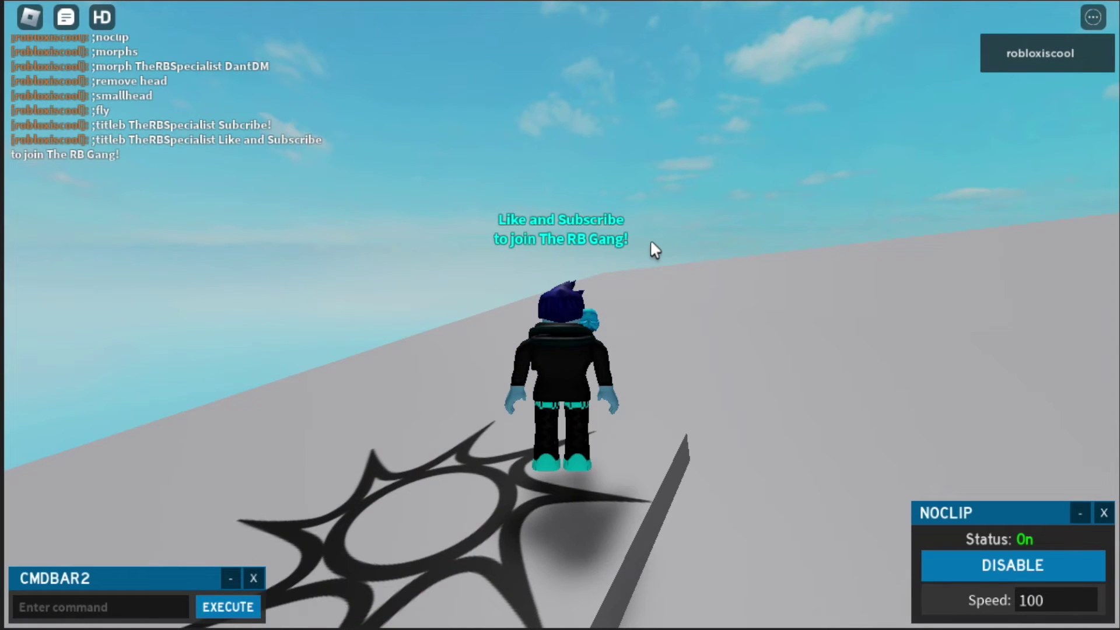
Disable noclip in the NOCLIP panel while orbiting around the titled avatar
right_click(651, 239)
click(1012, 566)
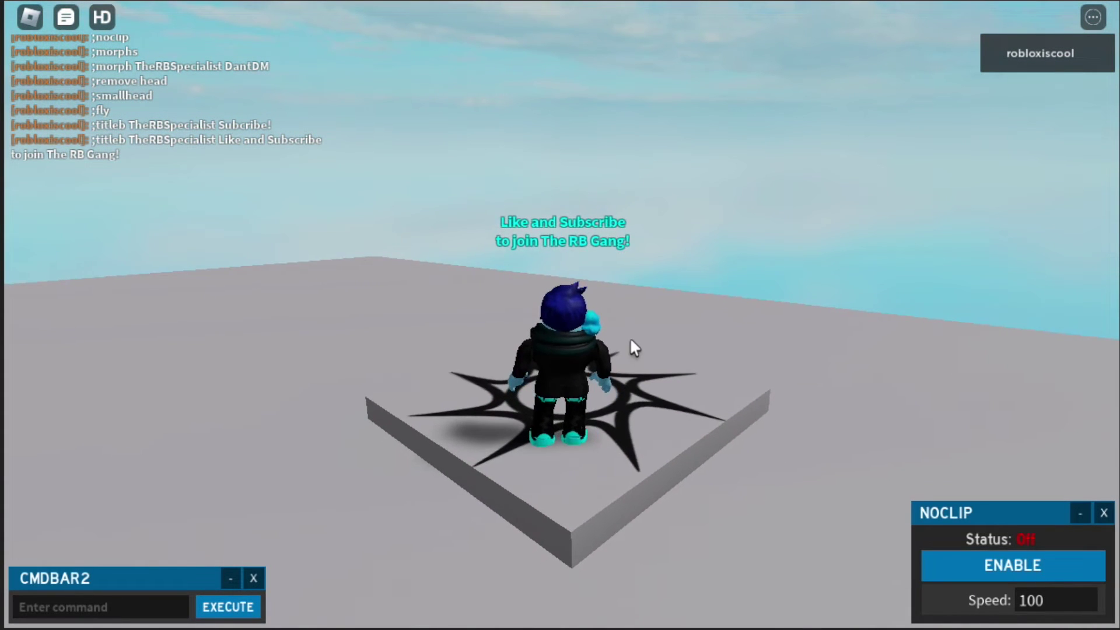
right_click(631, 337)
scroll(631, 336, up, 3)
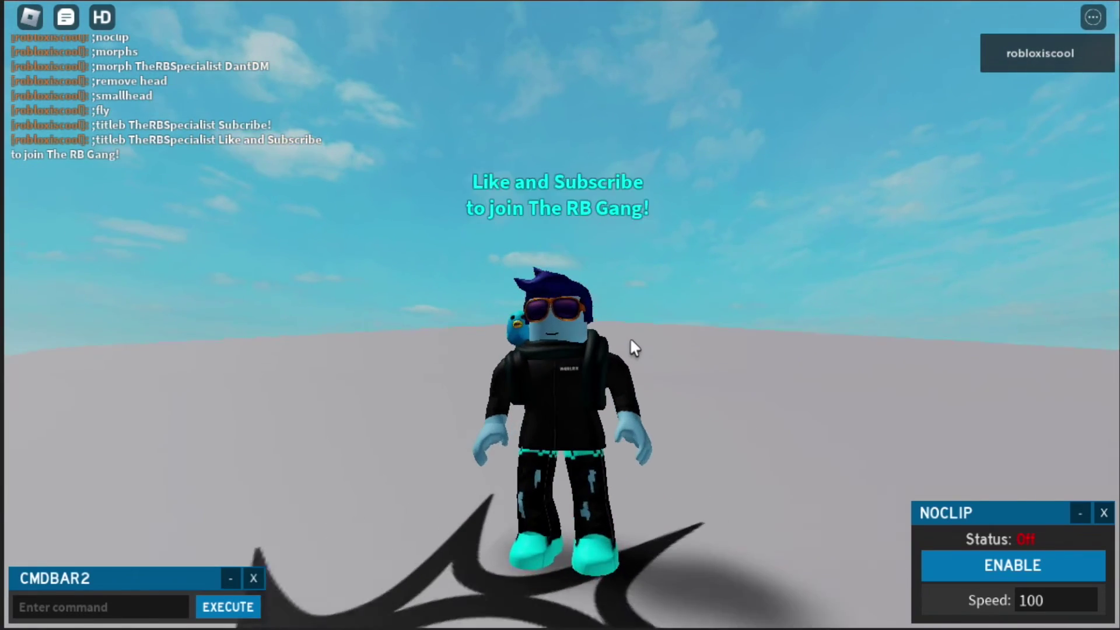
scroll(630, 337, down, 8)
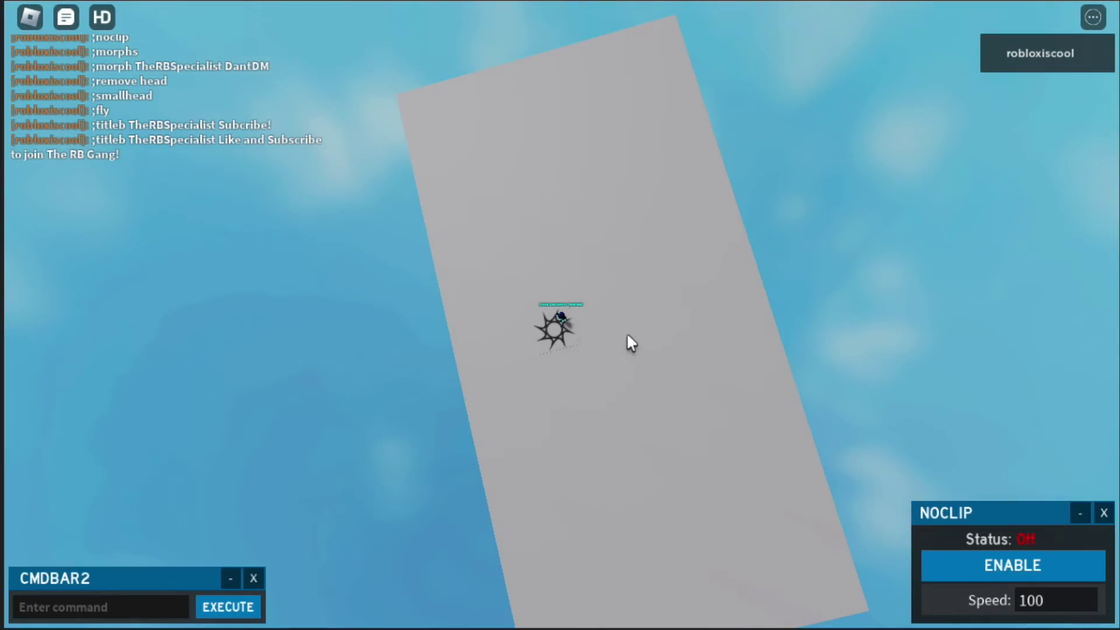
scroll(631, 338, up, 8)
Send ;clone four times from chat to spawn avatar clones
key(slash)
text(;clone)
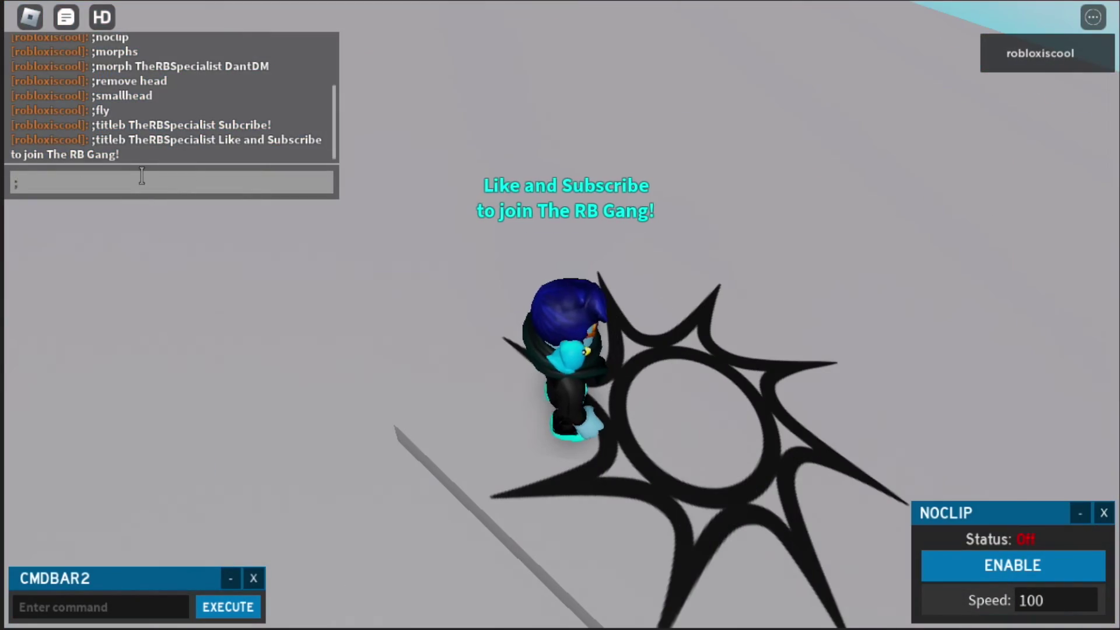
key(Return)
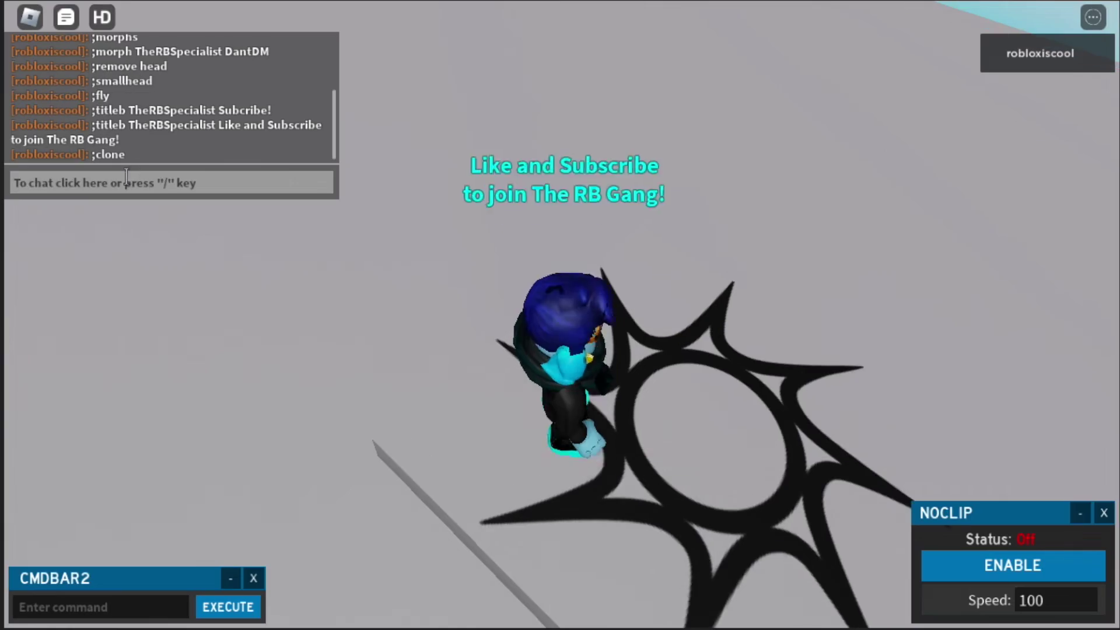
right_click(560, 350)
key(ctrl+c)
key(Return)
key(ctrl+v)
key(Return)
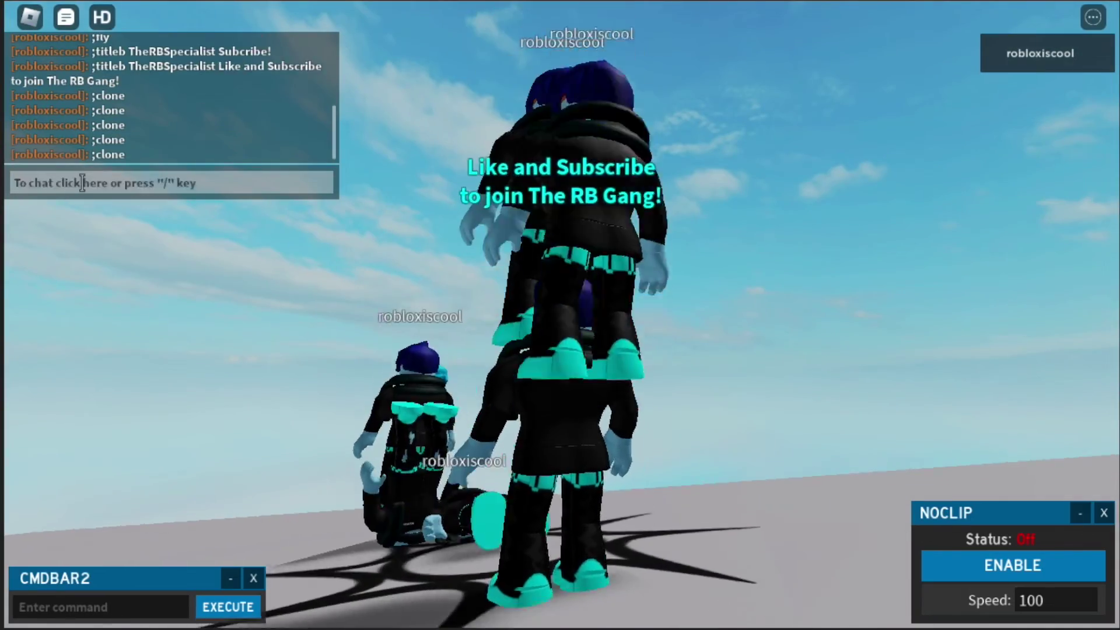
key(ctrl+v)
key(Return)
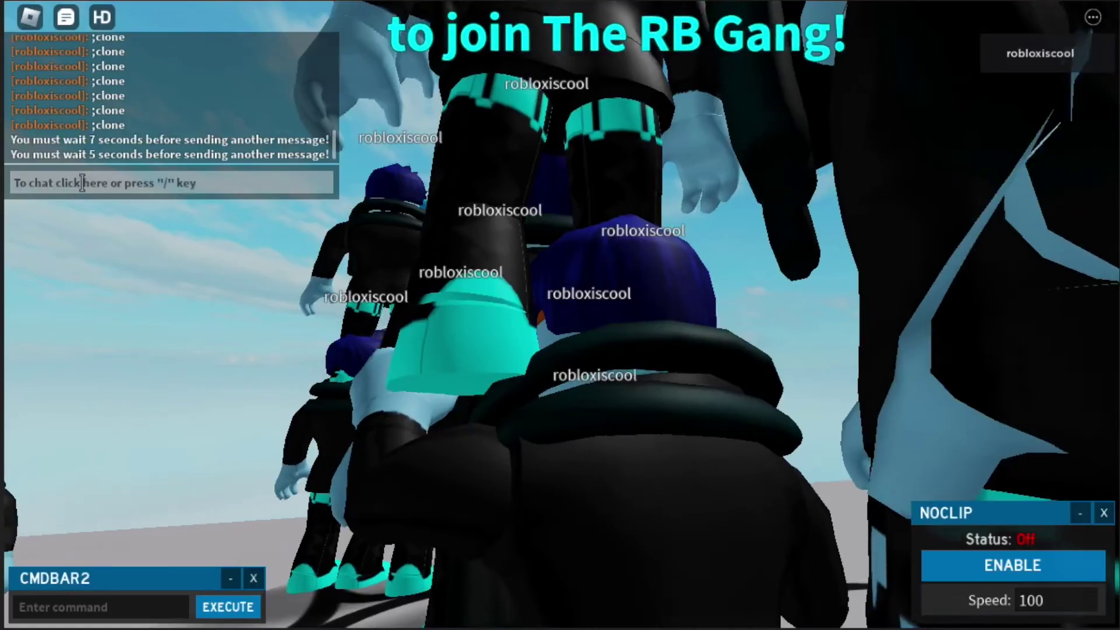
Look down on the clones and send ;clone twice more
right_click(560, 263)
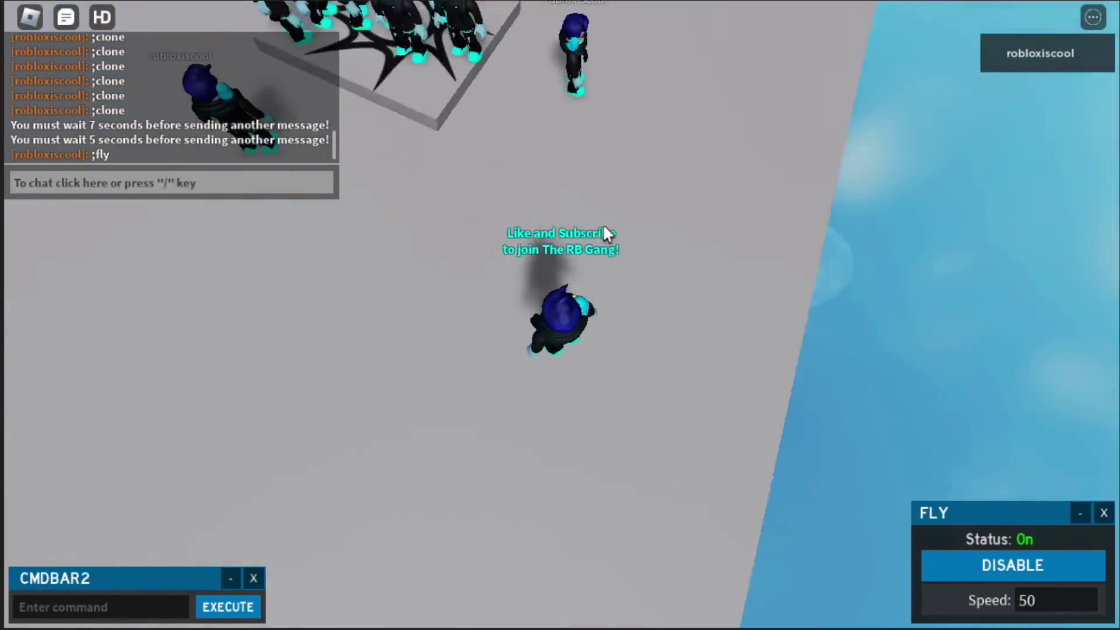
click(186, 184)
text(;clone)
key(Return)
text(;clone)
key(Return)
text(;clone)
key(Return)
text(;clone)
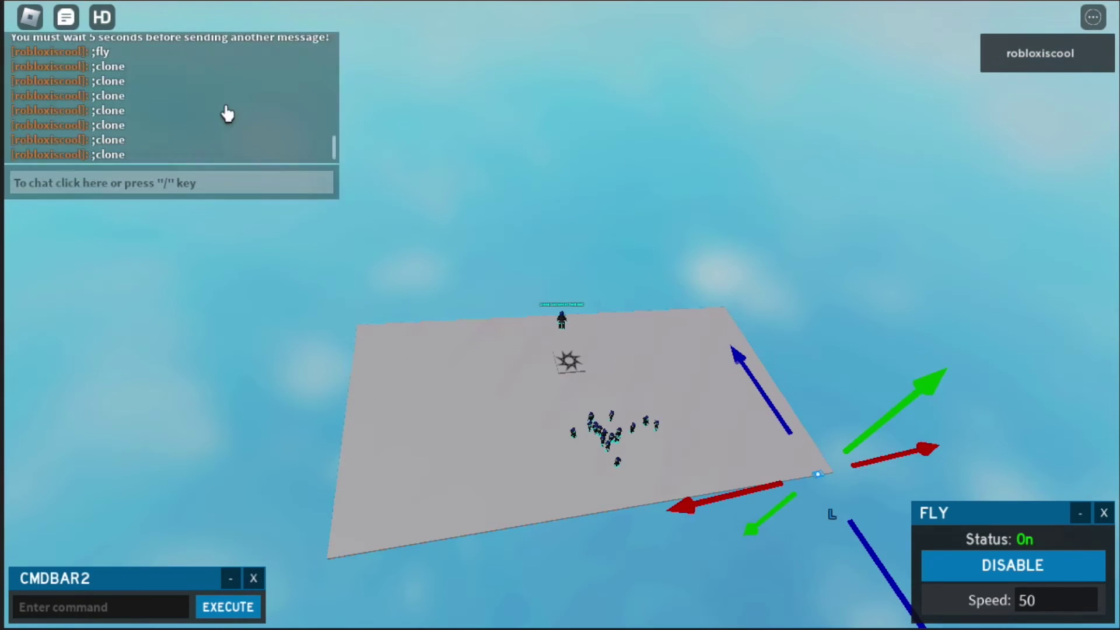
Drag the plate part and grey box away from the avatar, then make the box disappear
click(761, 412)
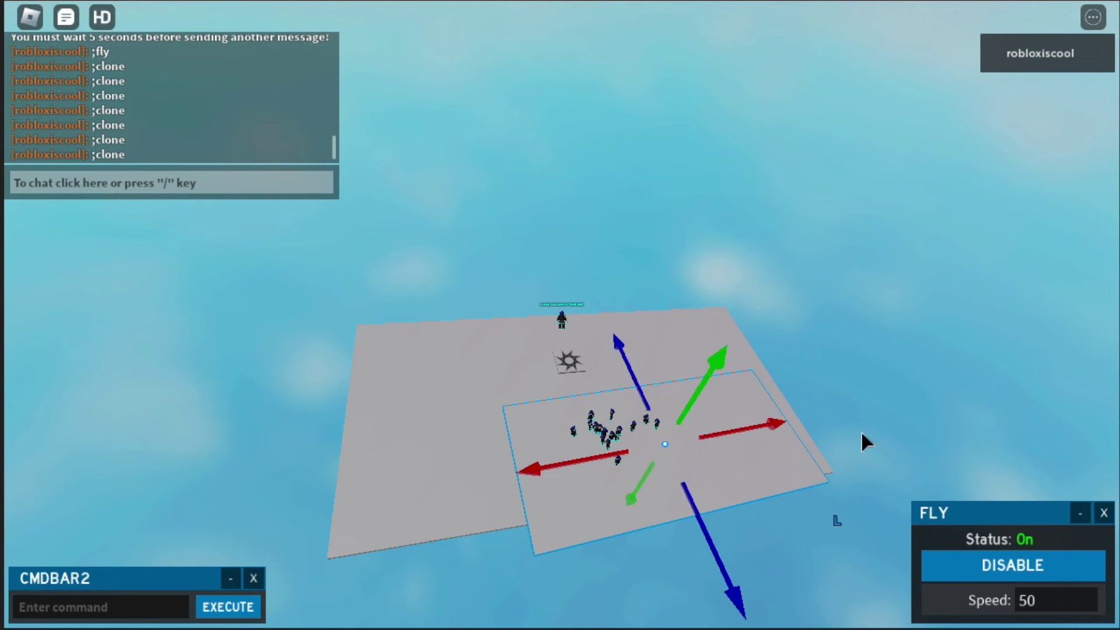
mouse_move(701, 385)
mouse_down()
mouse_move(679, 332)
mouse_move(504, 234)
mouse_up()
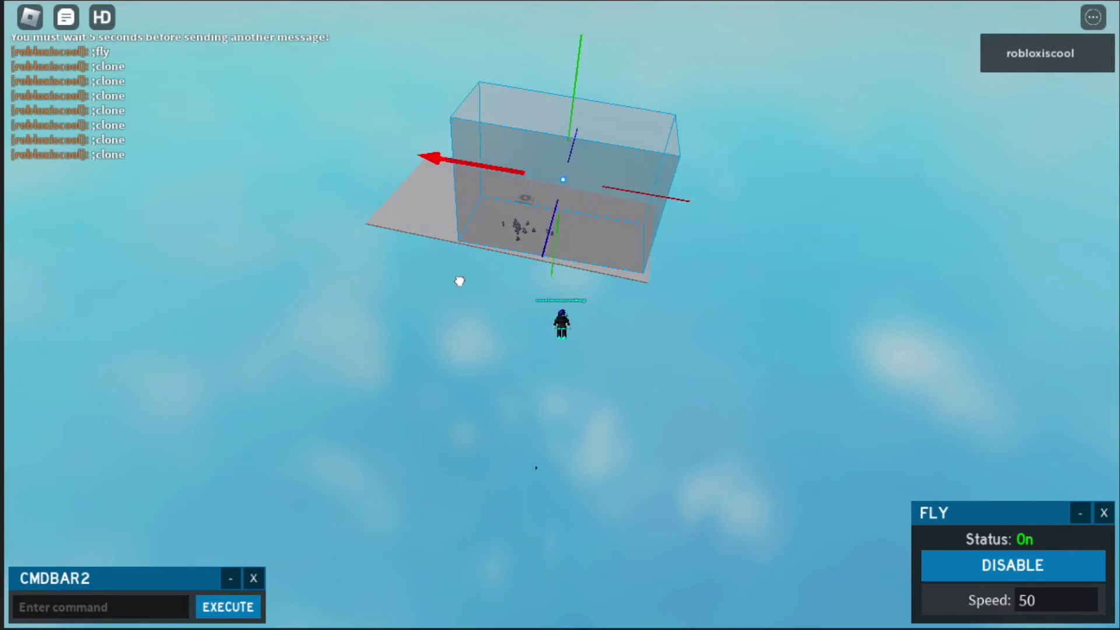
drag(460, 280, 549, 183)
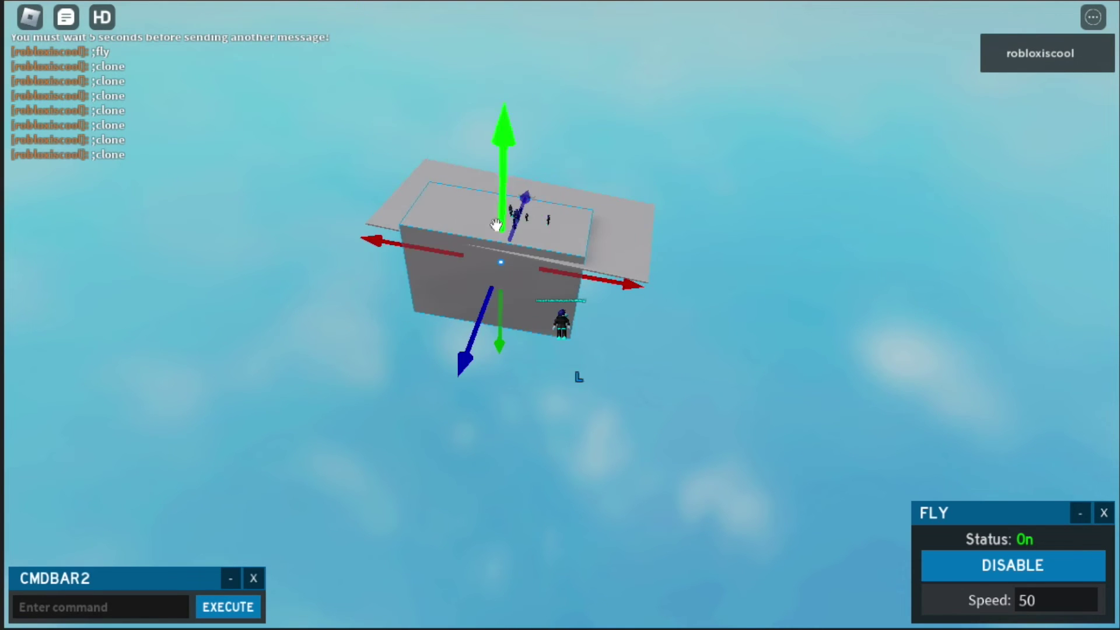
click(582, 156)
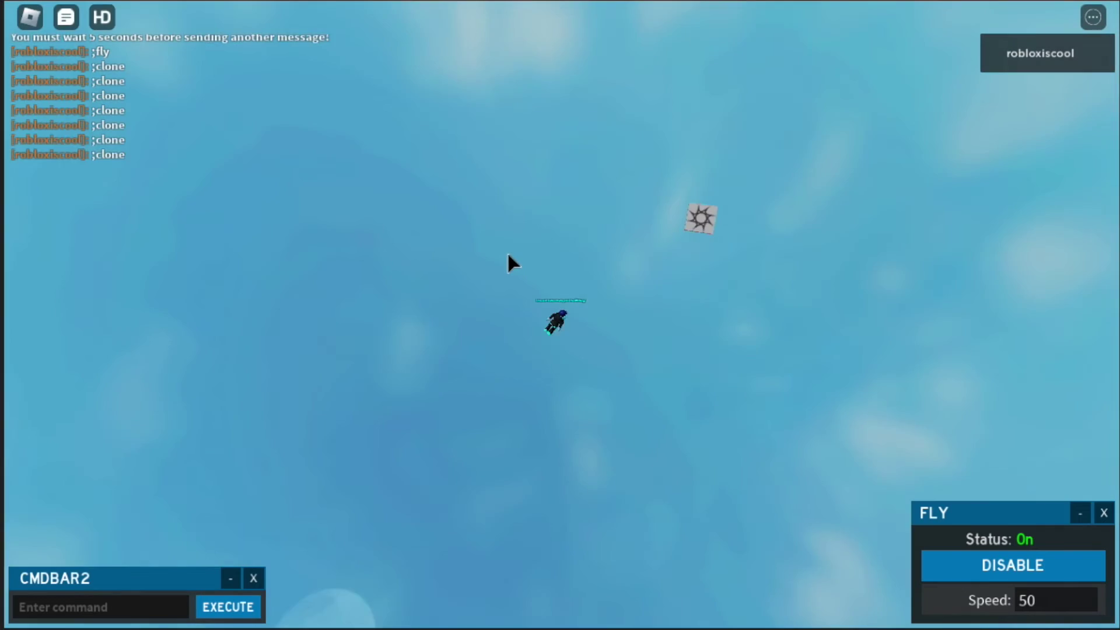
scroll(507, 251, up, 5)
Send ;clone from chat to add clones on the star tile, then toggle flying off with E
click(87, 180)
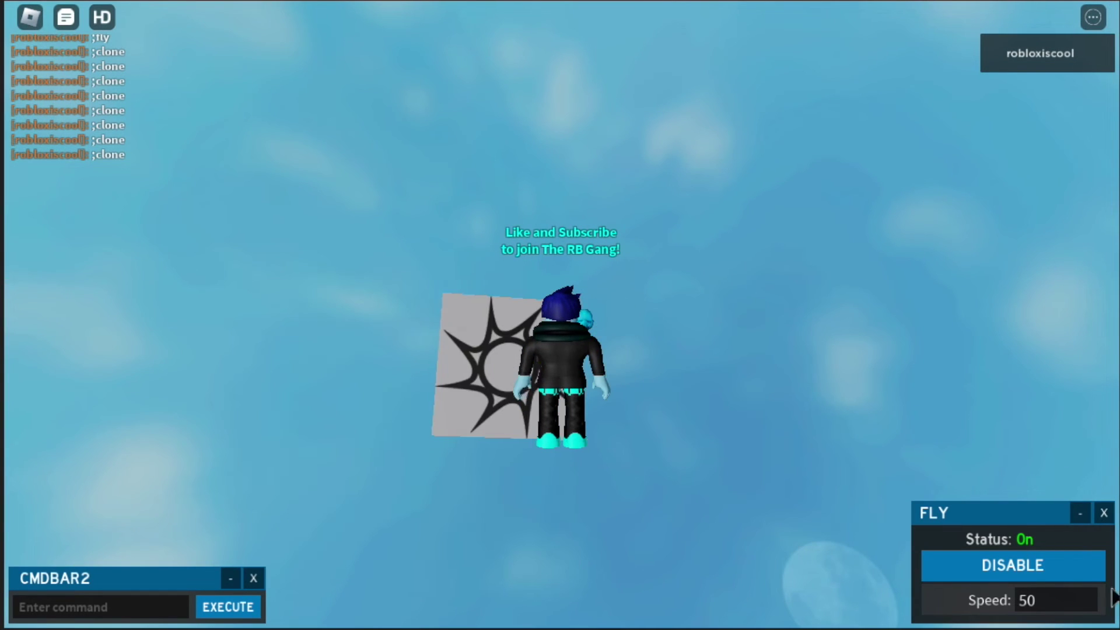
text(;clo)
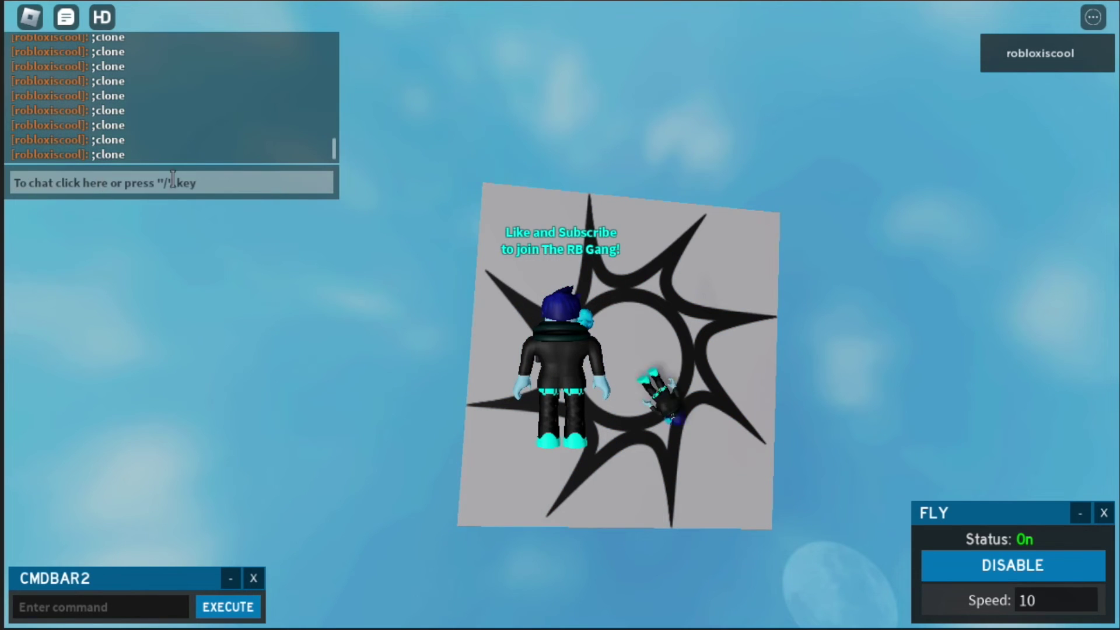
click(182, 186)
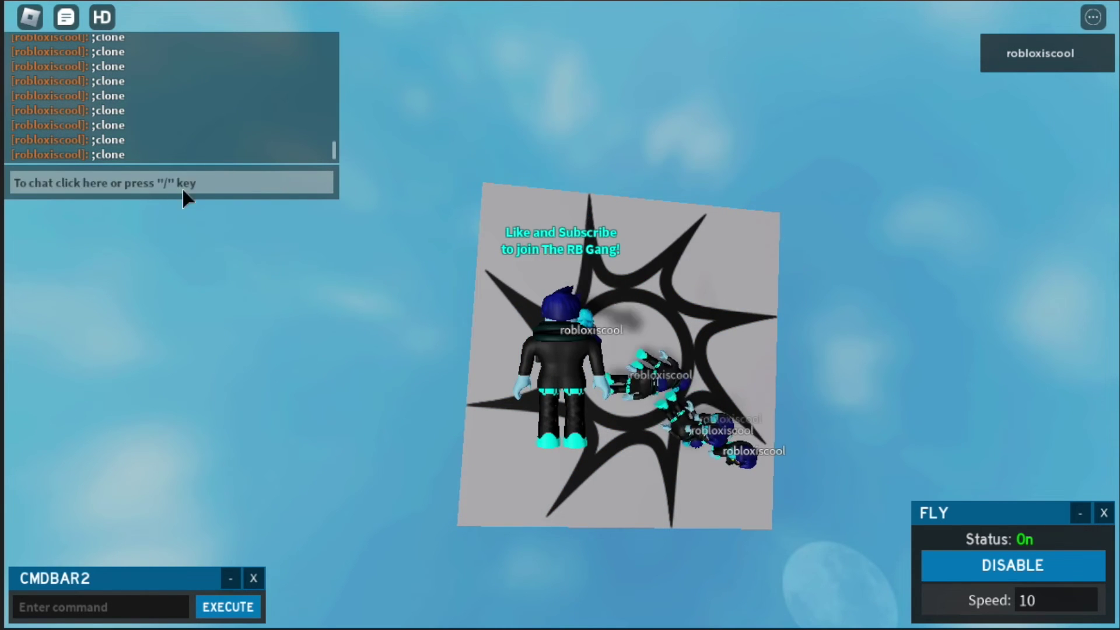
text(;clone)
key(Return)
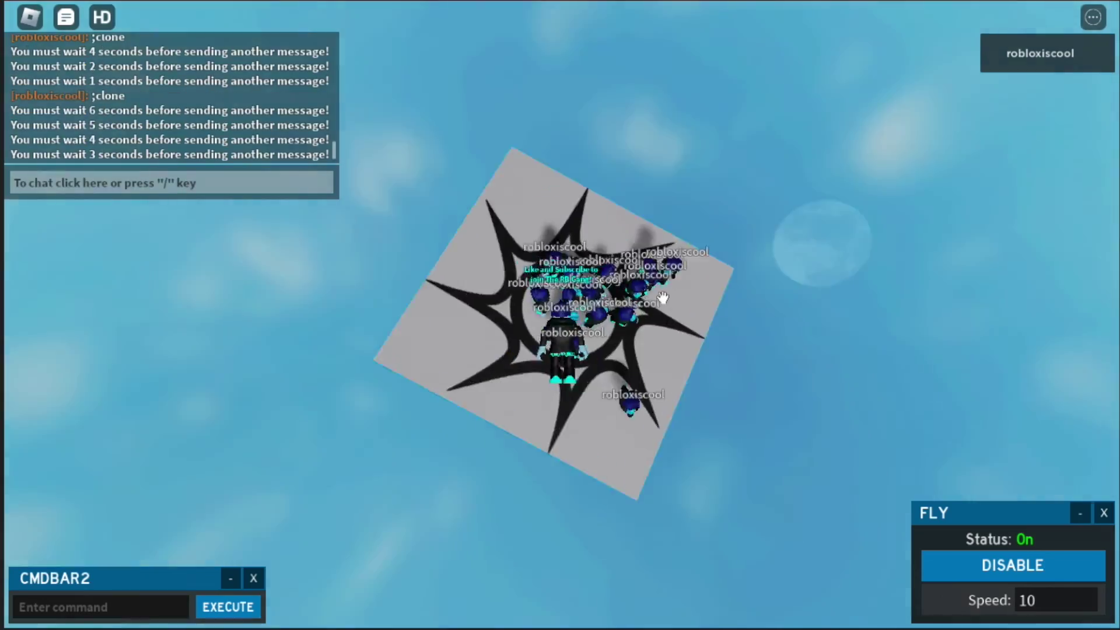
drag(663, 296, 571, 308)
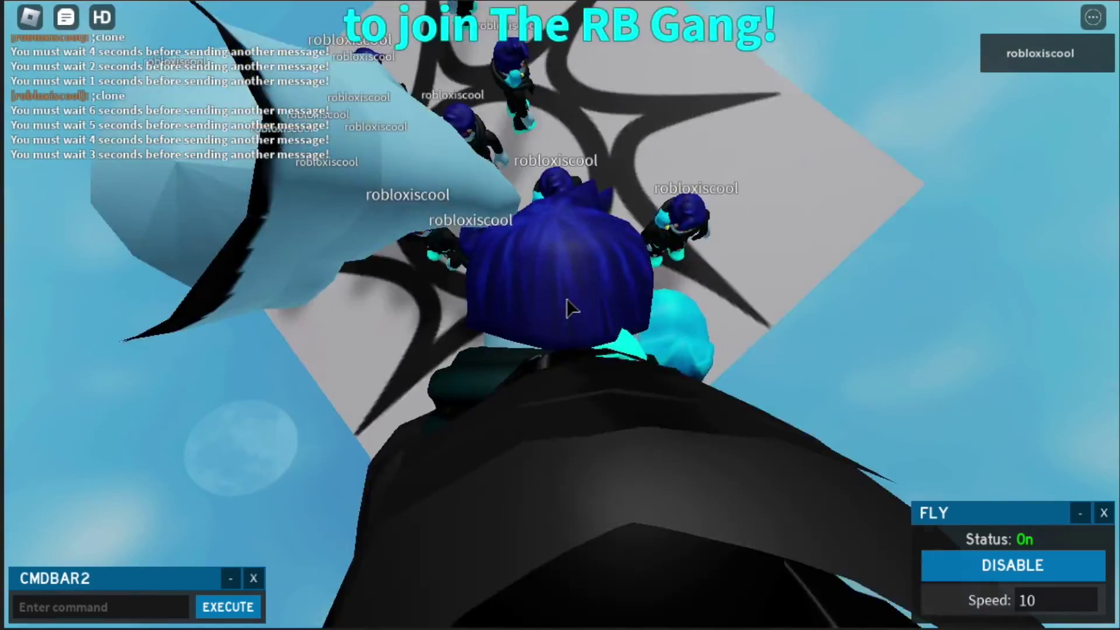
key(e)
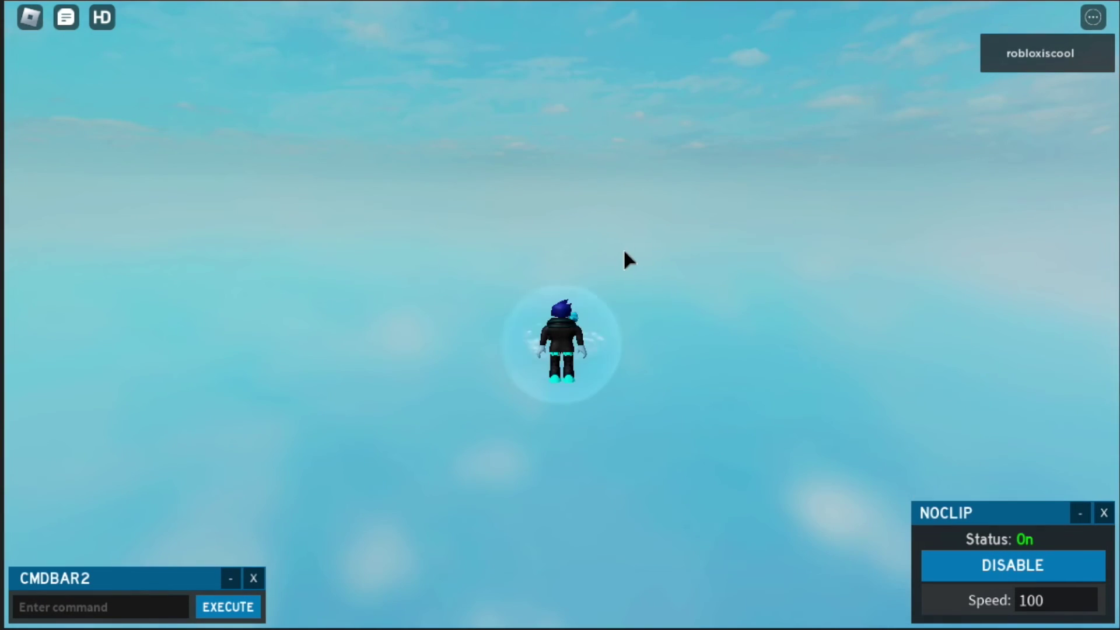
Fly the avatar up through the star tile into open sky using noclip
key(w)
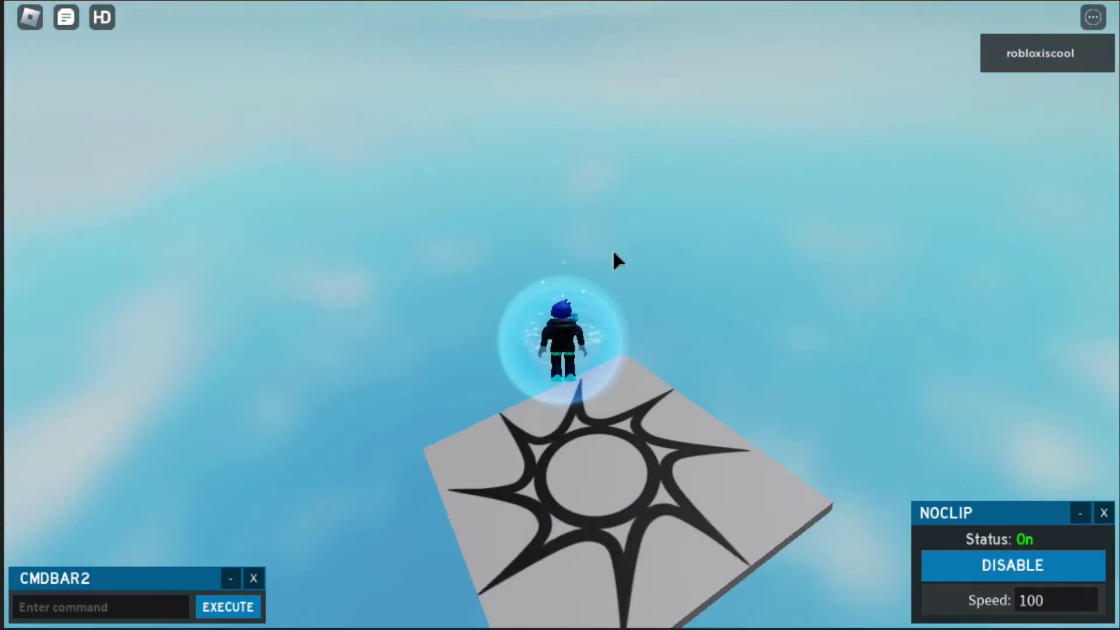
key(w)
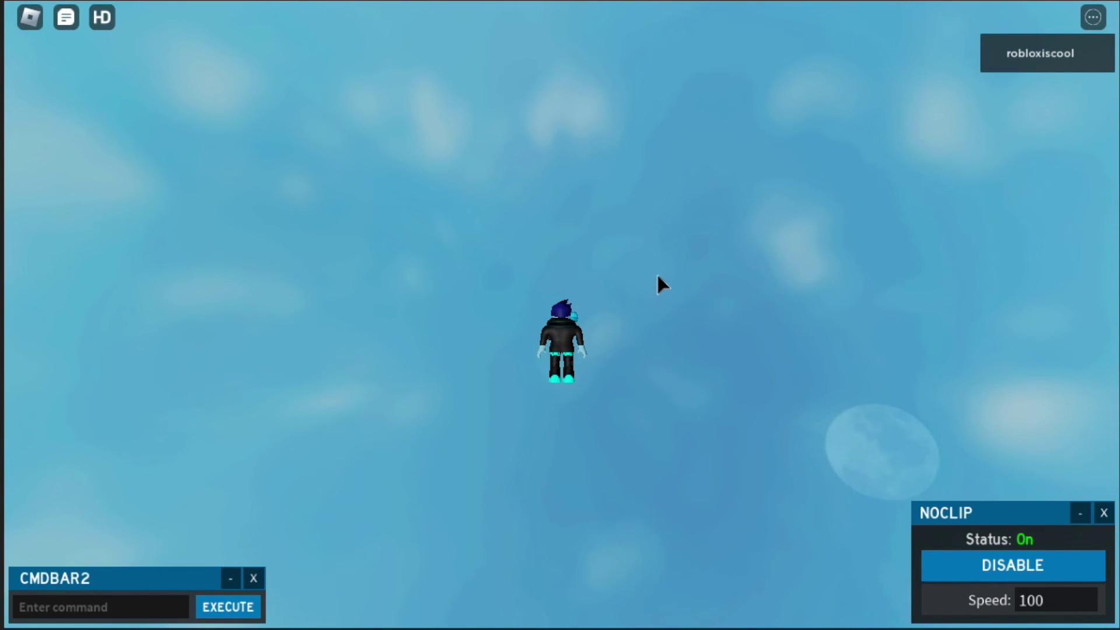
key(w)
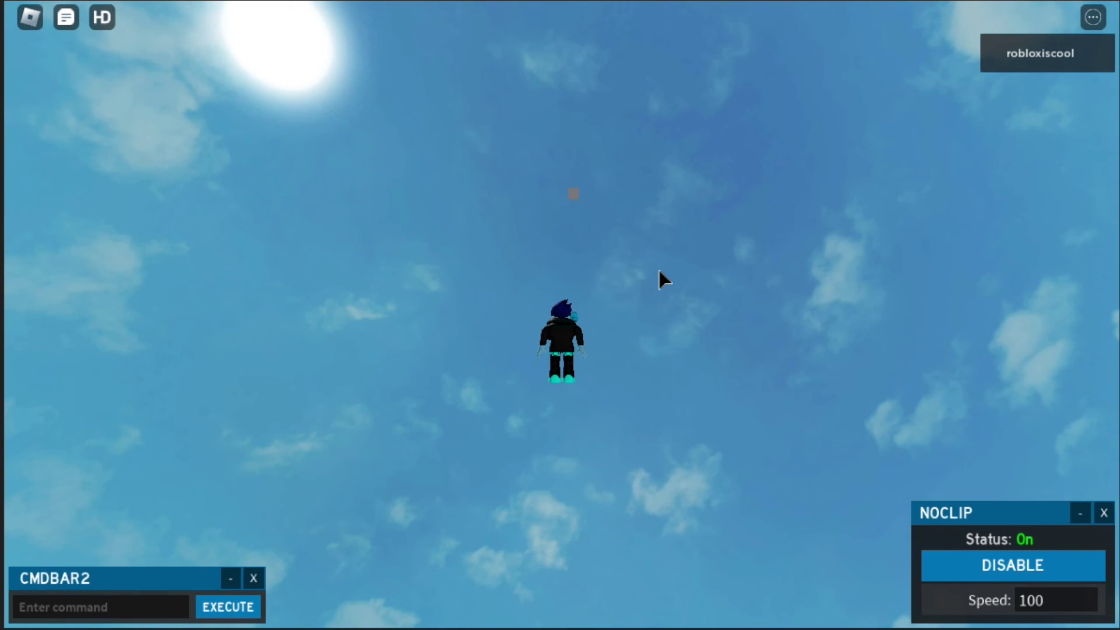
key(w)
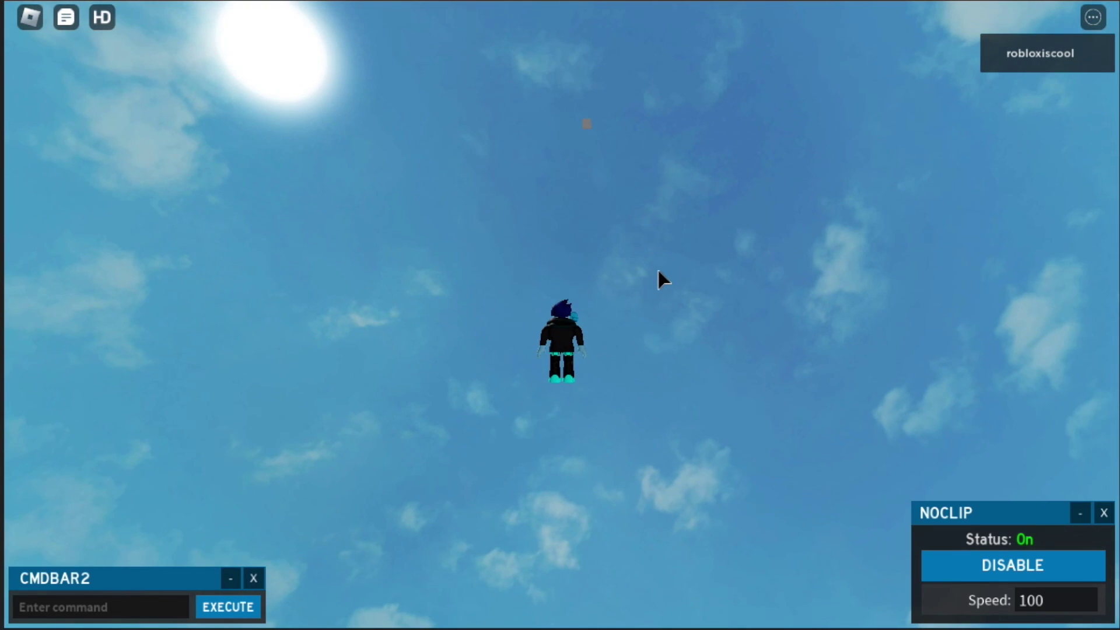
Toggle noclip off and on with the E hotkey, ending with it off
key(e)
key(e)
key(e)
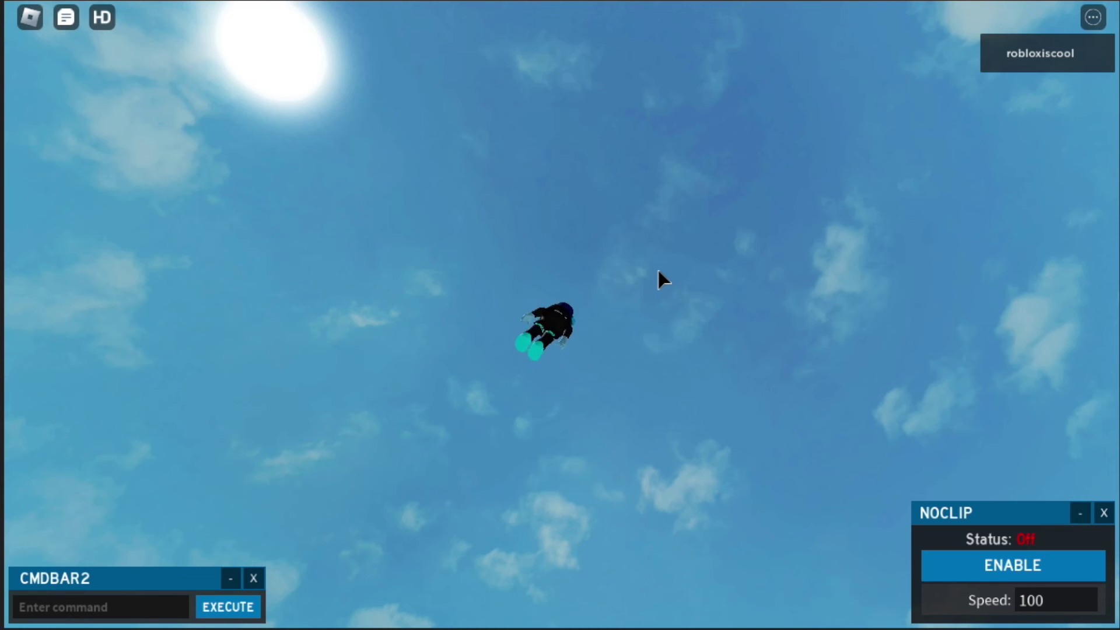
key(e)
key(w)
key(e)
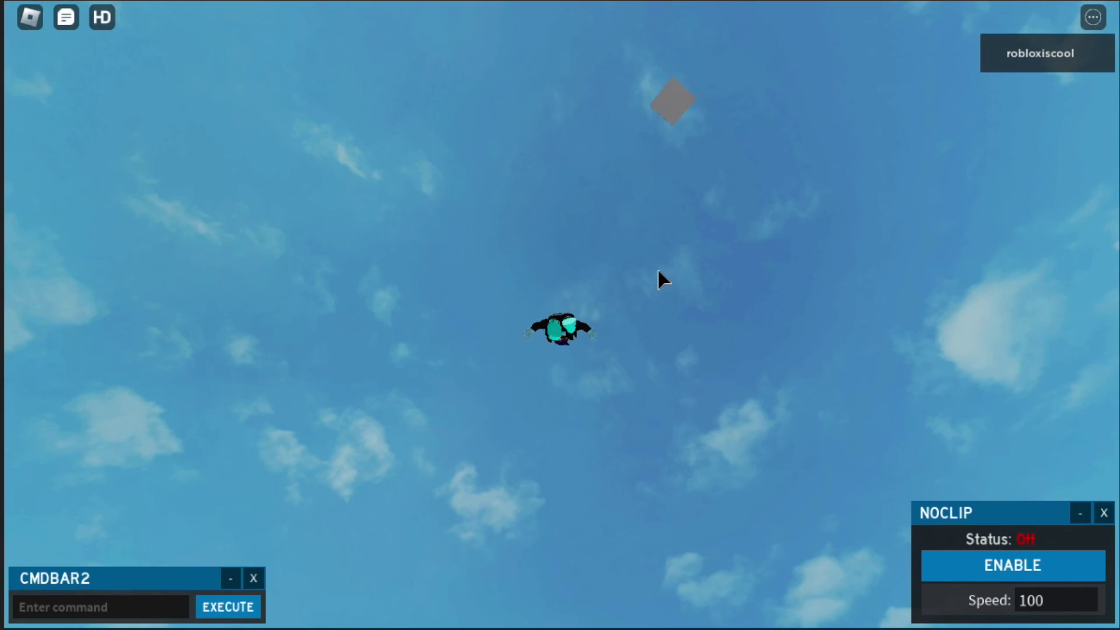